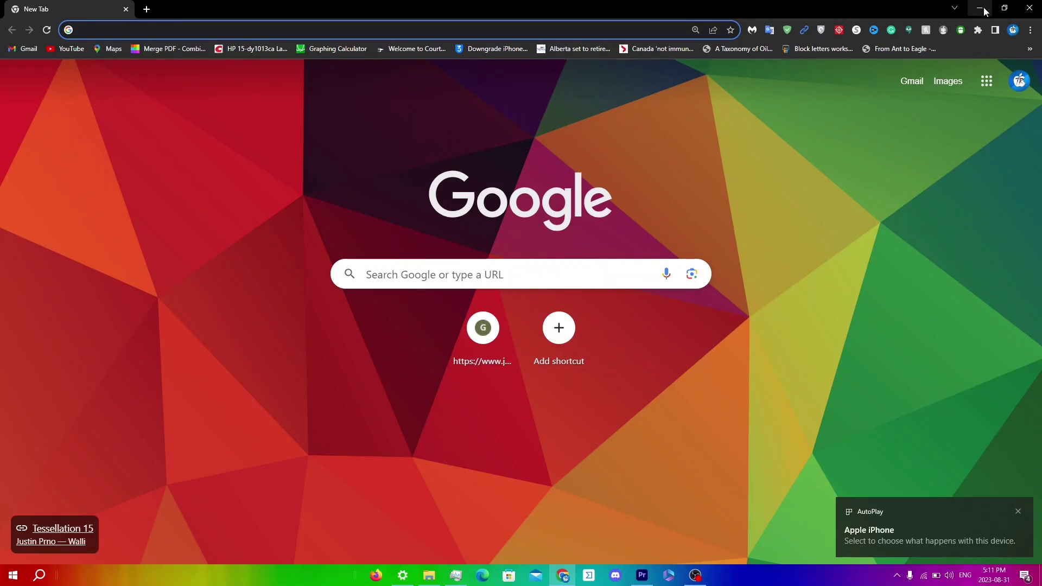
Go to altstore.io and download AltServer for Windows.
{"action": "type", "text": "altstore"}
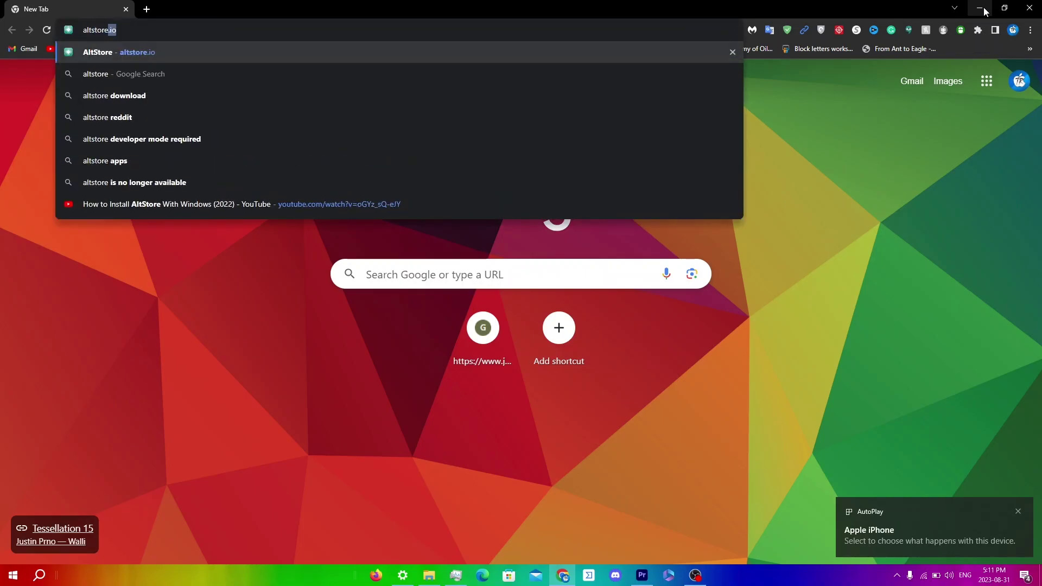
{"action": "key", "text": "Return"}
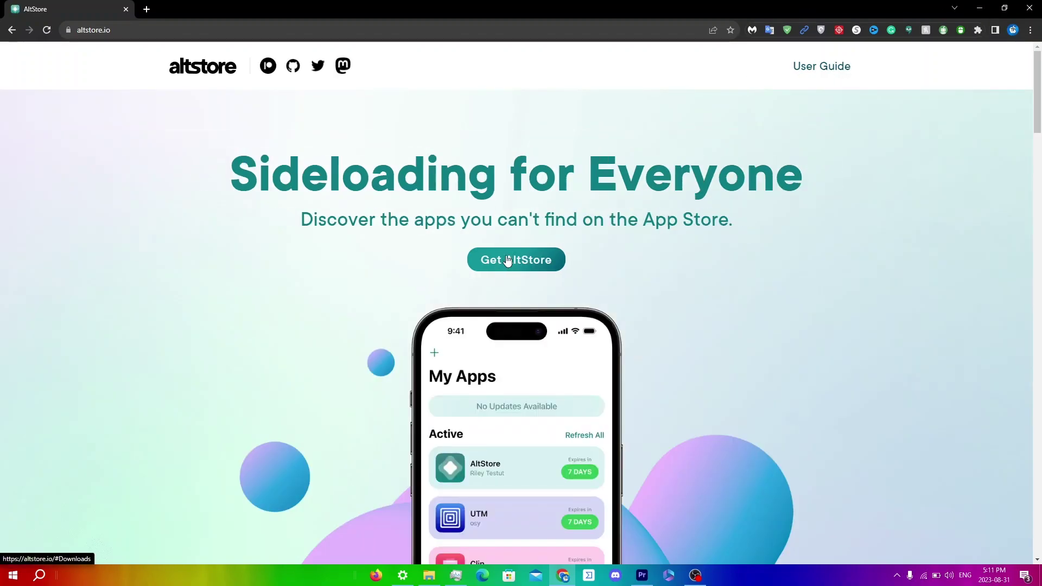
{"action": "left_click", "coordinate": [507, 260]}
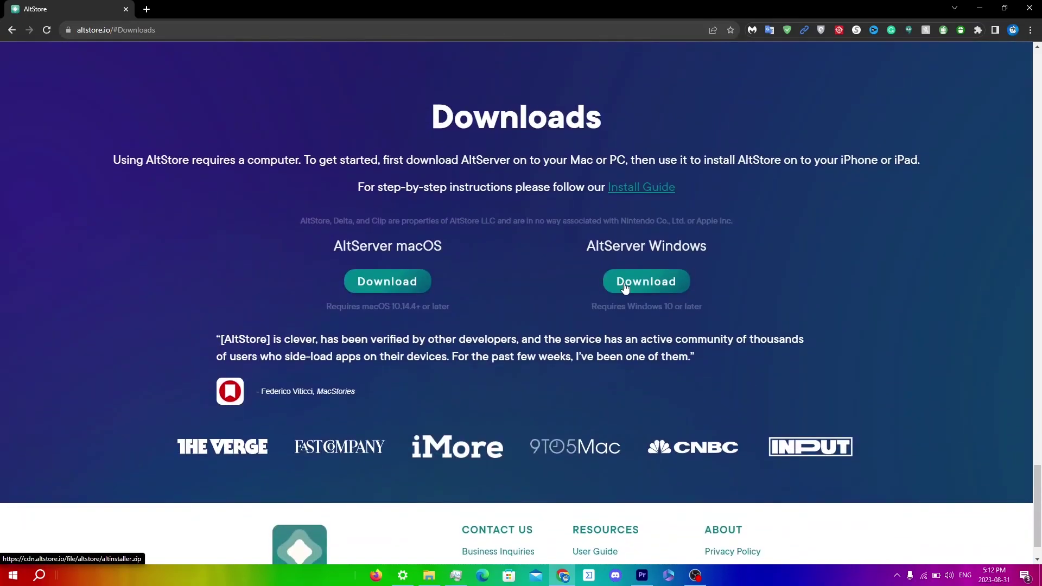
{"action": "left_click", "coordinate": [624, 282]}
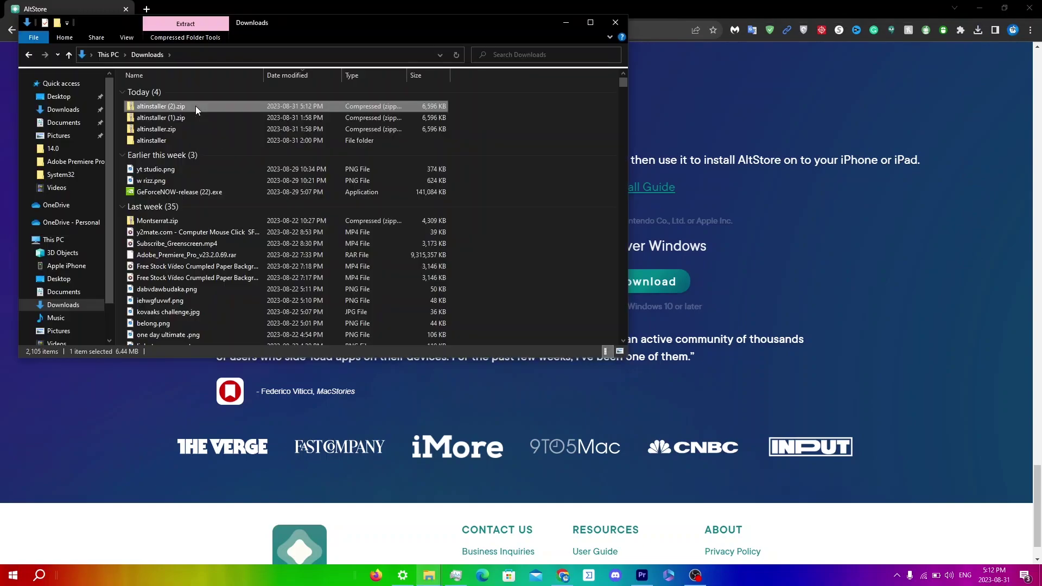
Extract altinstaller (2).zip from the Downloads folder into its own altinstaller (2) folder.
{"action": "right_click", "coordinate": [195, 106]}
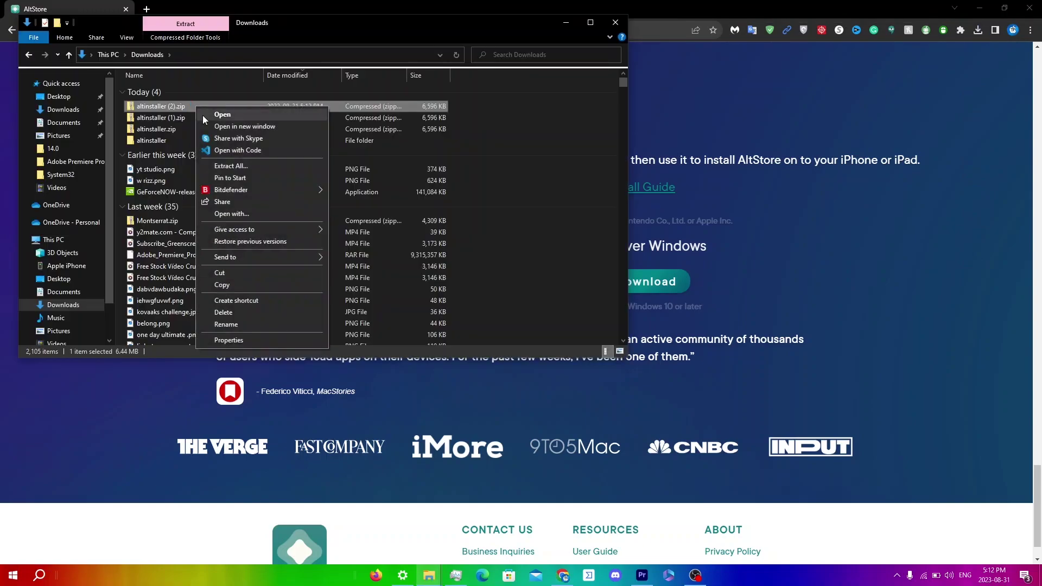
{"action": "left_click", "coordinate": [236, 166]}
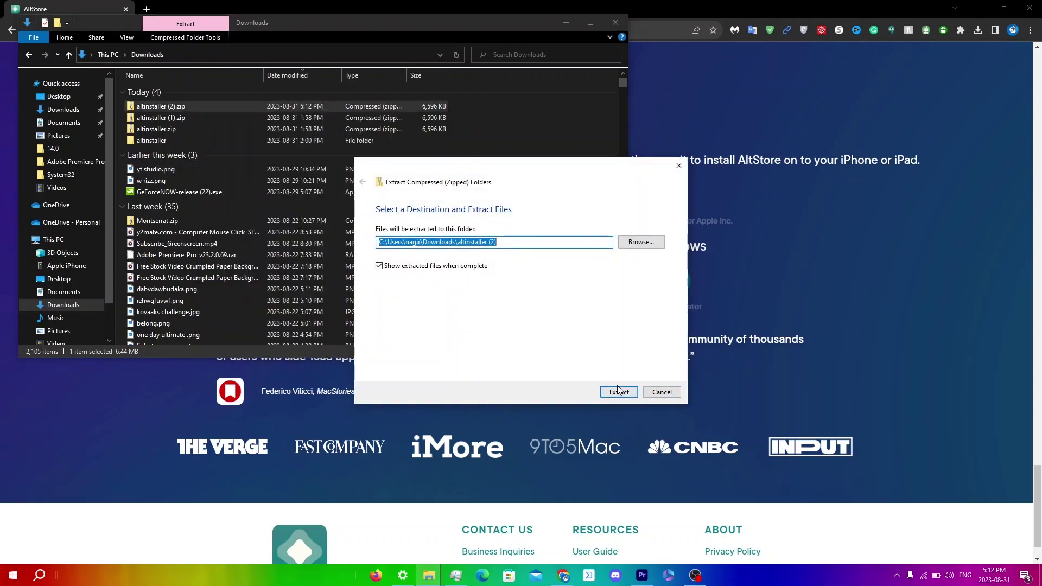
{"action": "left_click", "coordinate": [617, 391]}
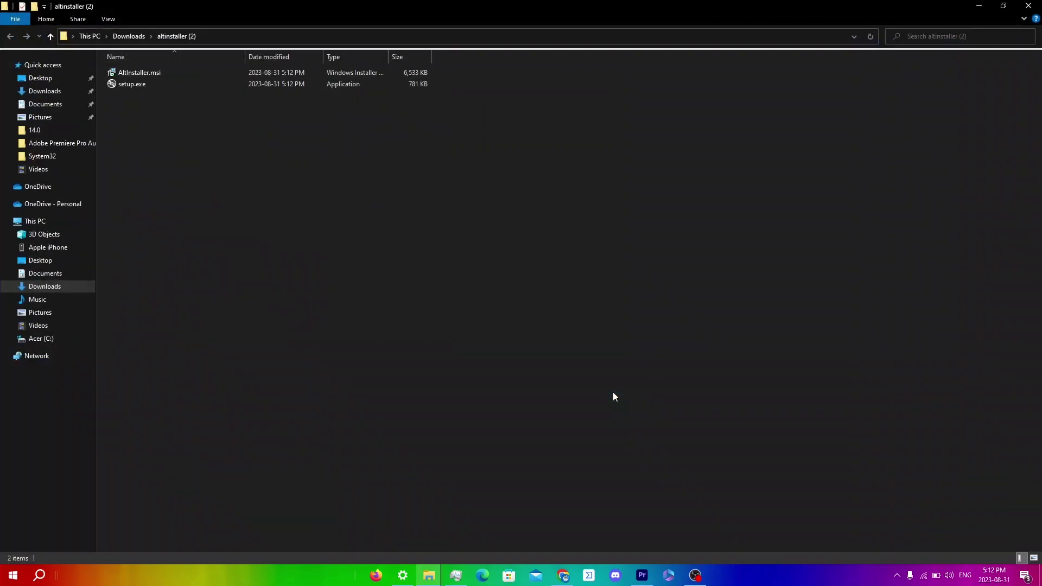
Run setup.exe and install AltServer to C:\Program Files (x86)\AltServer\ for the current user only.
{"action": "double_click", "coordinate": [144, 82]}
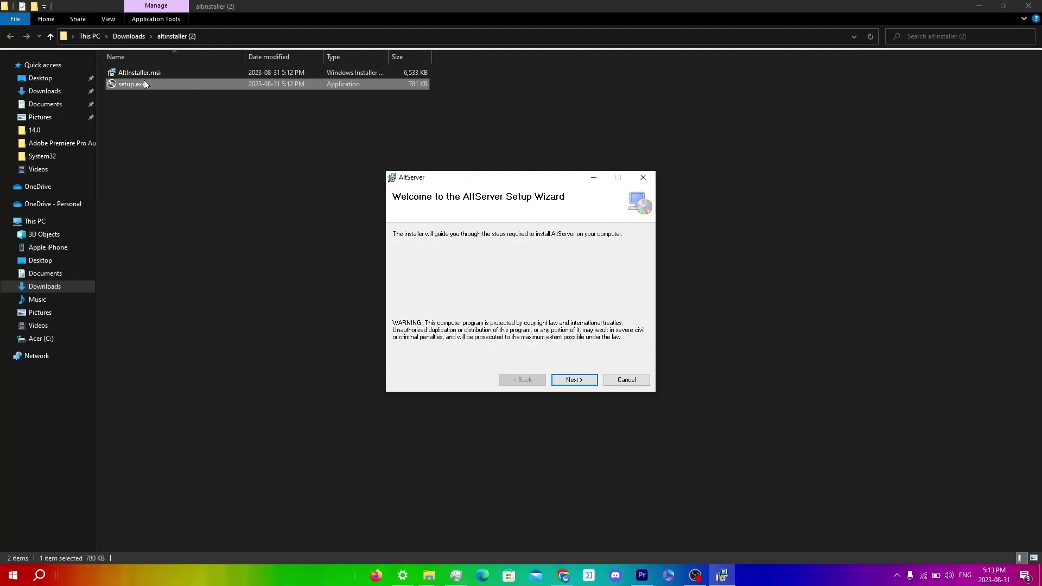
{"action": "left_click", "coordinate": [566, 381]}
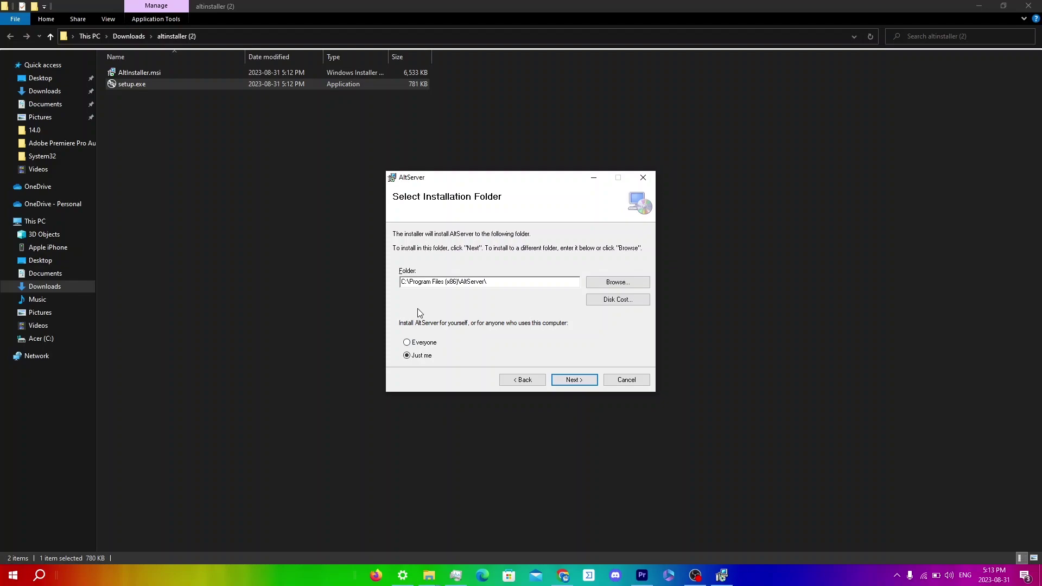
{"action": "left_click", "coordinate": [571, 380]}
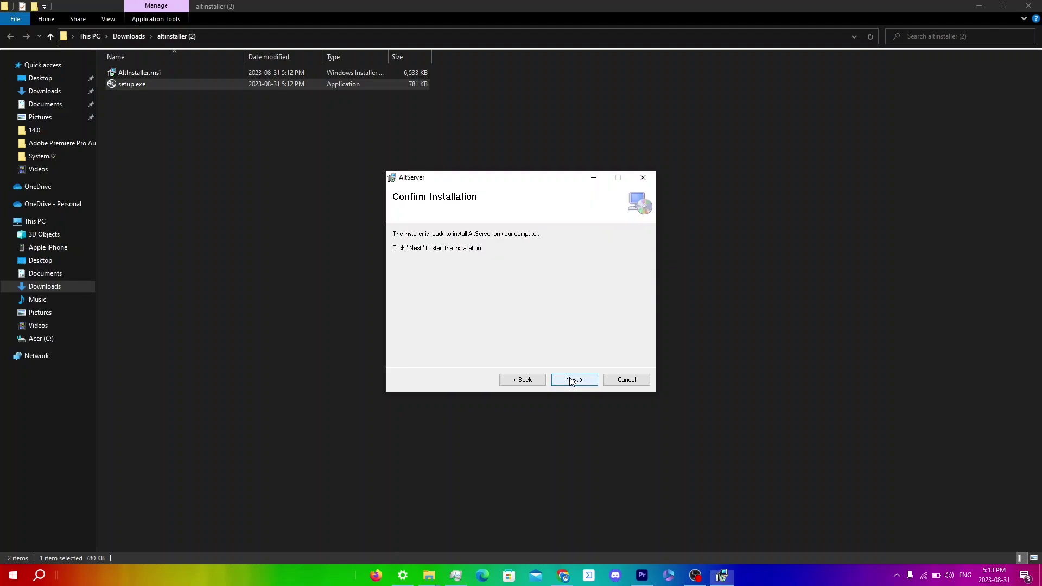
{"action": "left_click", "coordinate": [571, 380]}
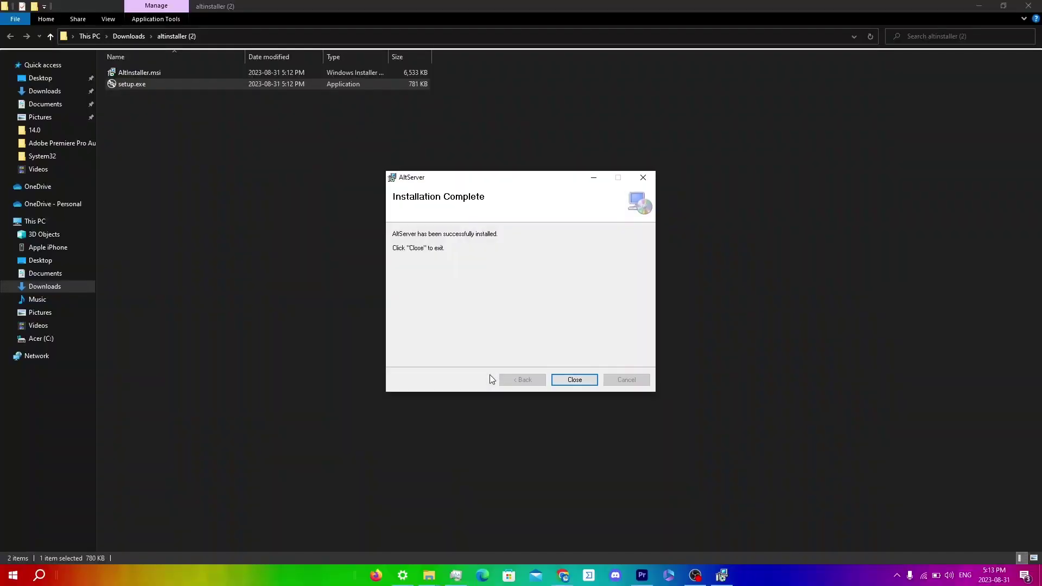
{"action": "left_click", "coordinate": [575, 382]}
Search Windows for altserver and launch the AltServer app.
{"action": "left_click", "coordinate": [40, 576]}
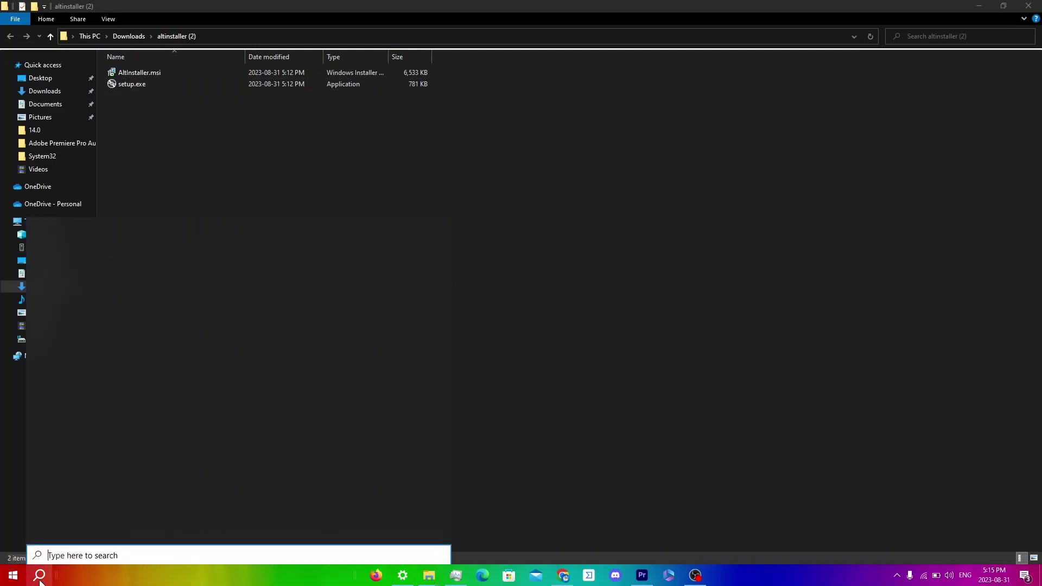
{"action": "type", "text": "akltse"}
{"action": "key", "text": "BackSpace"}
{"action": "key", "text": "BackSpace"}
{"action": "key", "text": "BackSpace"}
{"action": "key", "text": "BackSpace"}
{"action": "key", "text": "BackSpace"}
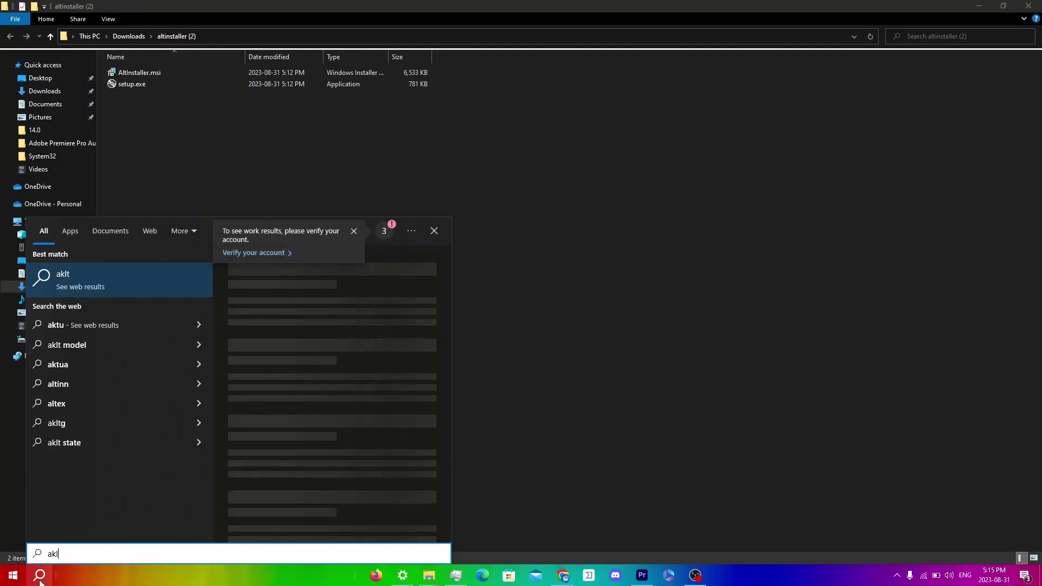
{"action": "type", "text": "ltserver"}
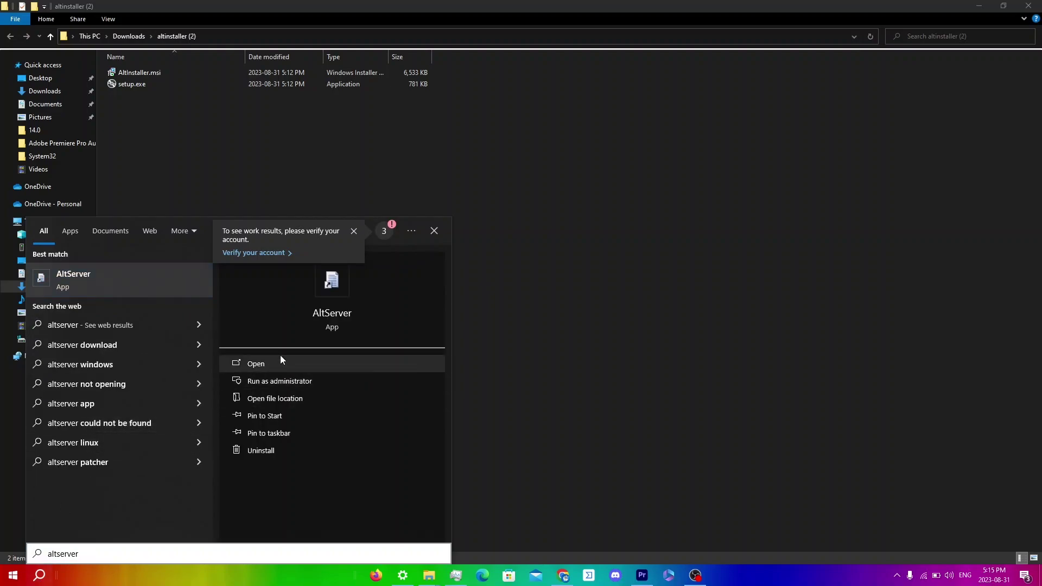
{"action": "left_click", "coordinate": [281, 358]}
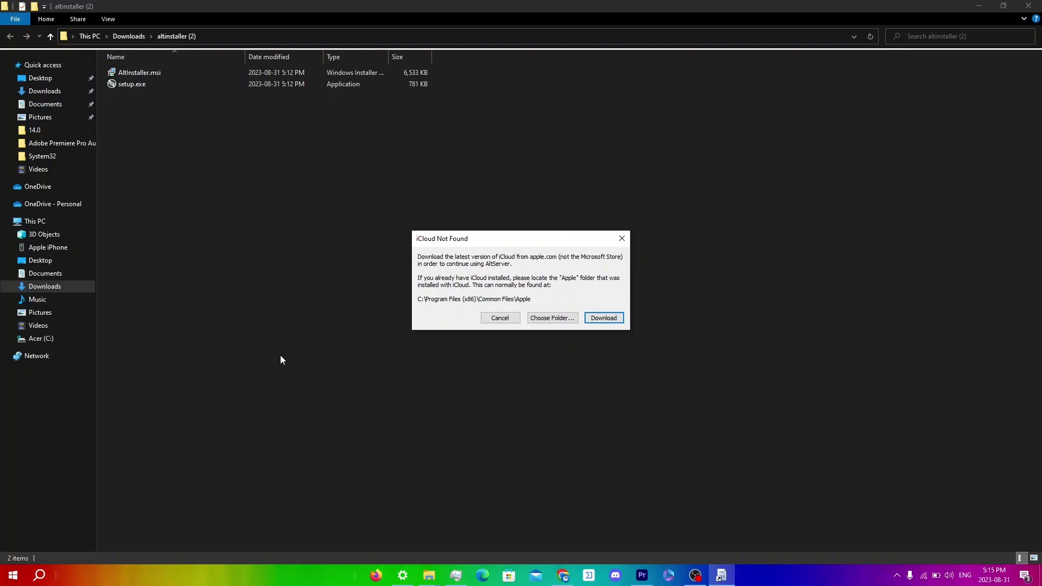
Download the iCloud installer that AltServer requires and launch iCloudSetup.exe.
{"action": "left_click", "coordinate": [601, 319]}
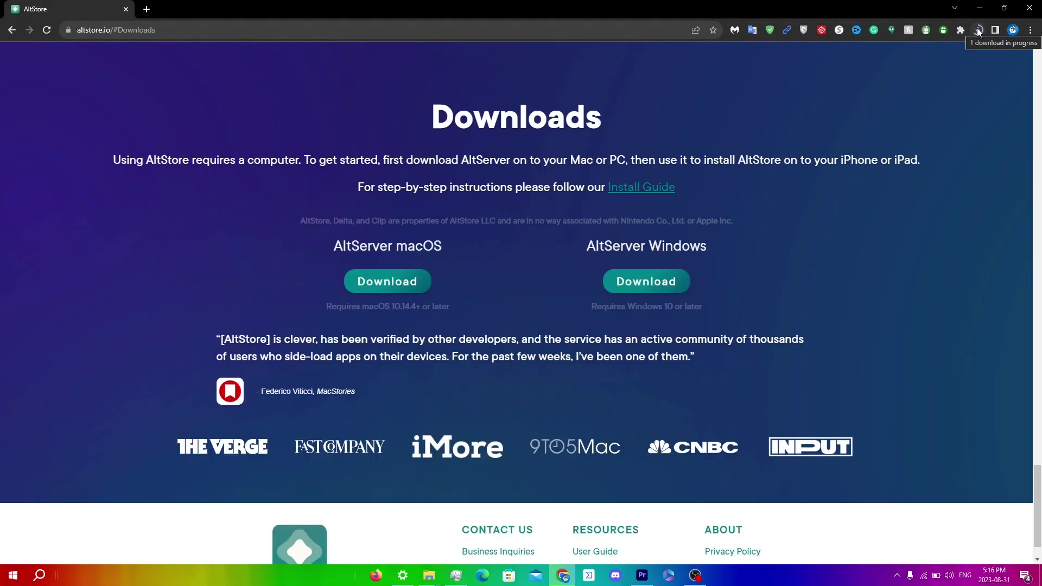
{"action": "left_click", "coordinate": [978, 30]}
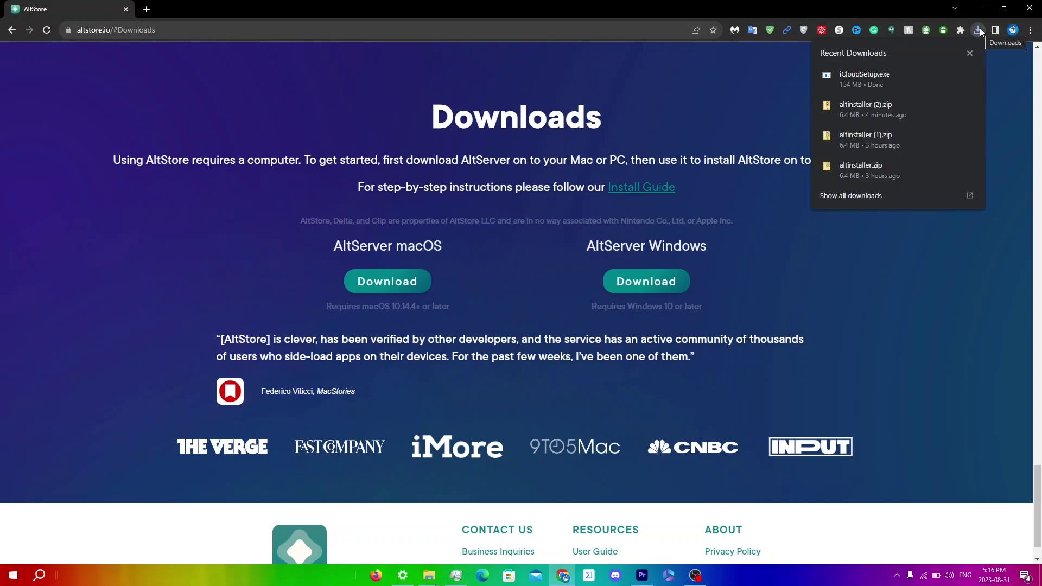
{"action": "left_click", "coordinate": [864, 72]}
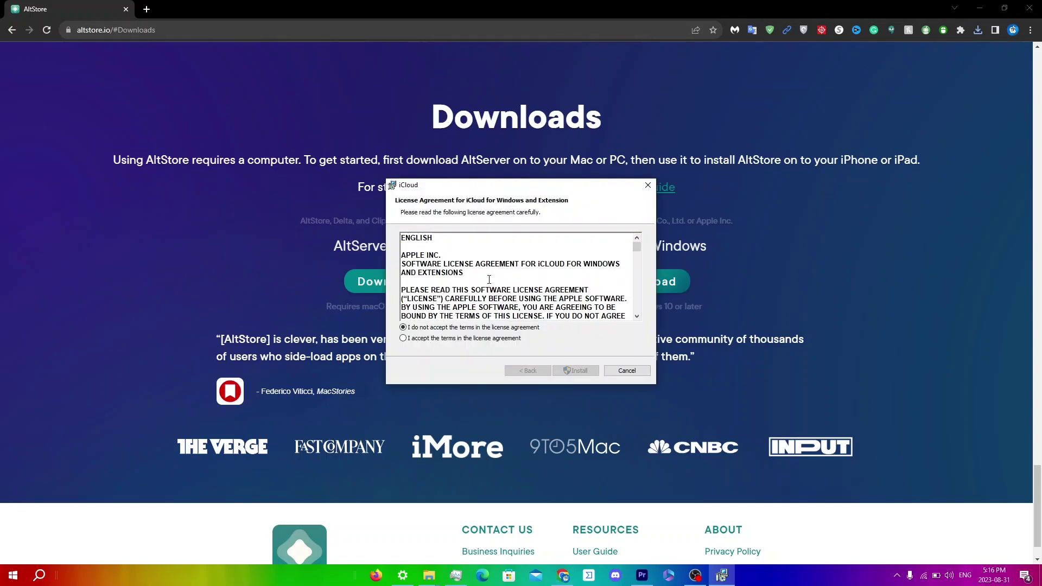
Accept the iCloud license terms, install iCloud for Windows, and decline the system restart.
{"action": "left_click", "coordinate": [407, 339]}
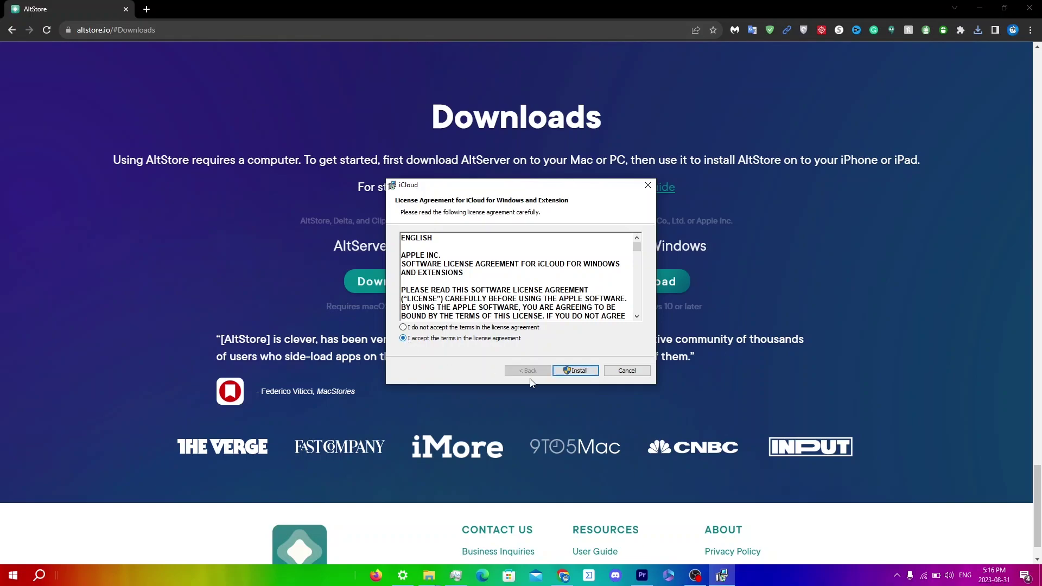
{"action": "left_click", "coordinate": [586, 372]}
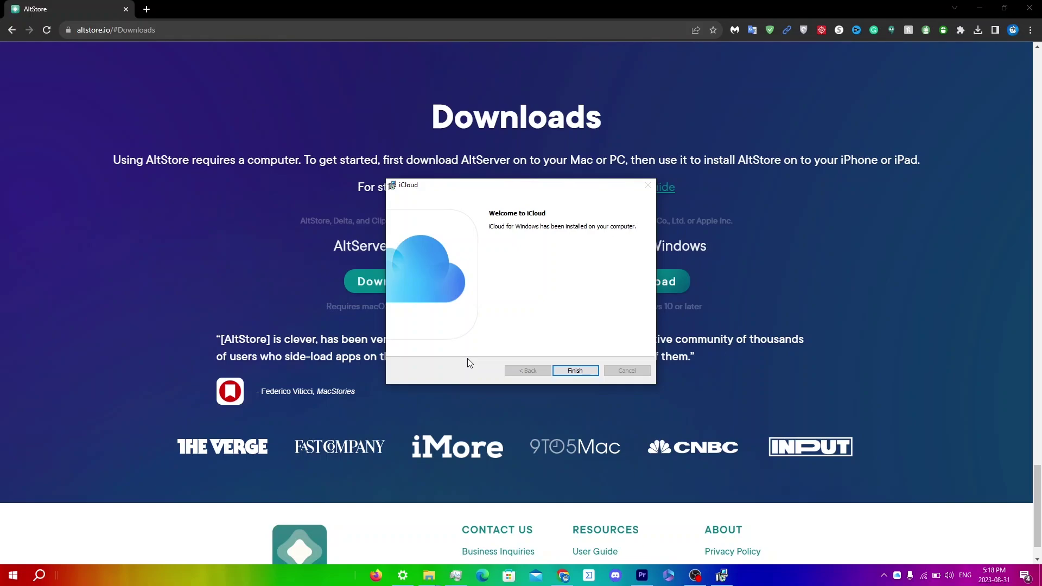
{"action": "left_click", "coordinate": [565, 371]}
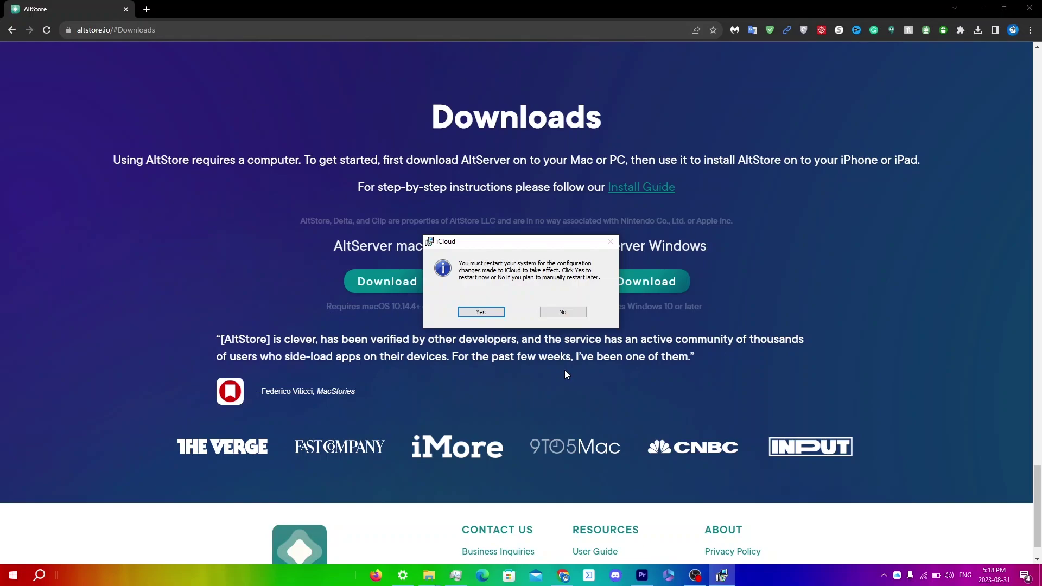
{"action": "left_click", "coordinate": [562, 312]}
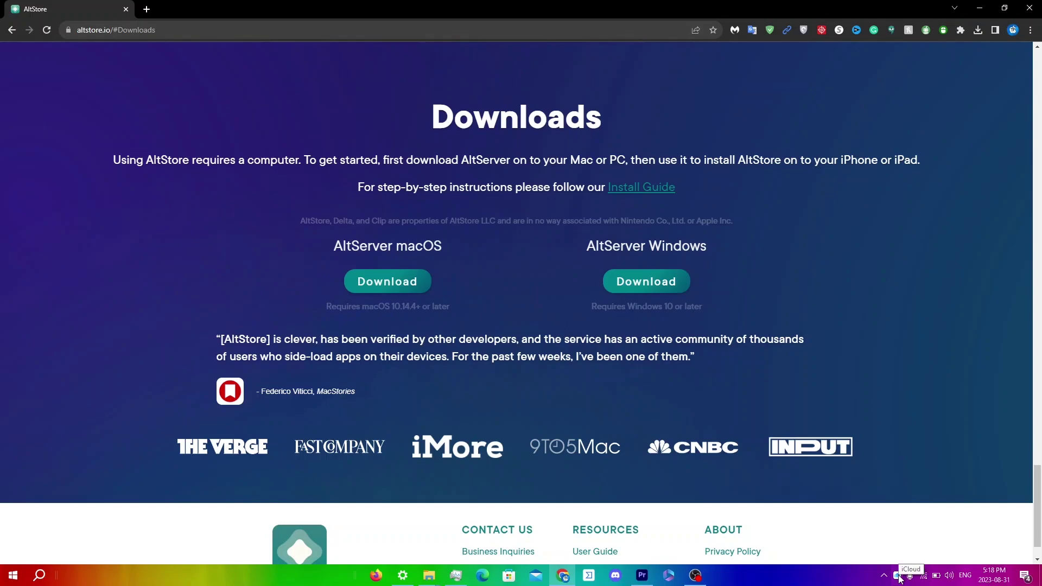
Launch AltServer again from Windows search and let it check for updates automatically.
{"action": "left_click", "coordinate": [38, 576]}
{"action": "type", "text": "al"}
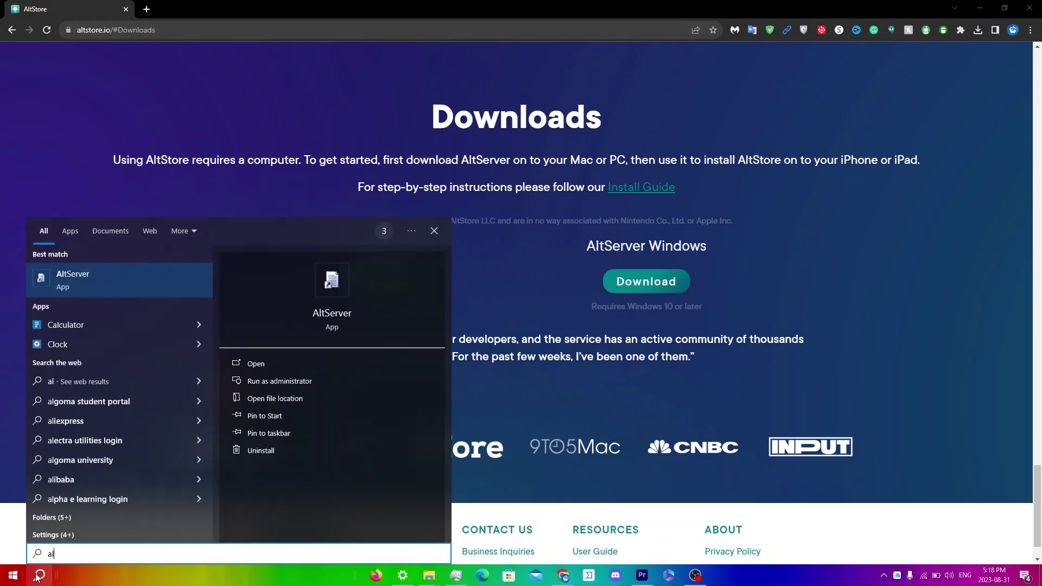
{"action": "type", "text": "t"}
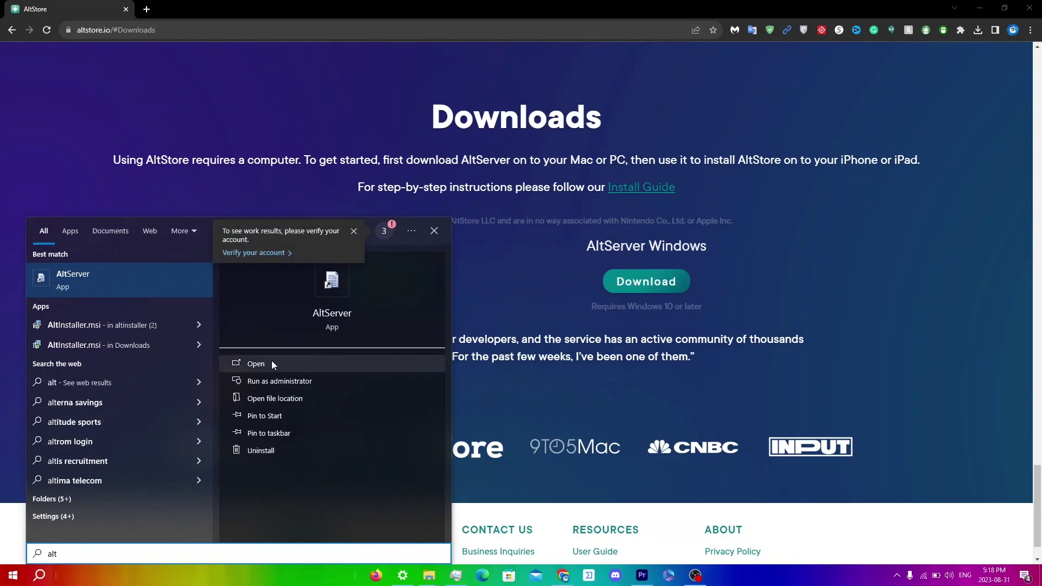
{"action": "left_click", "coordinate": [278, 364]}
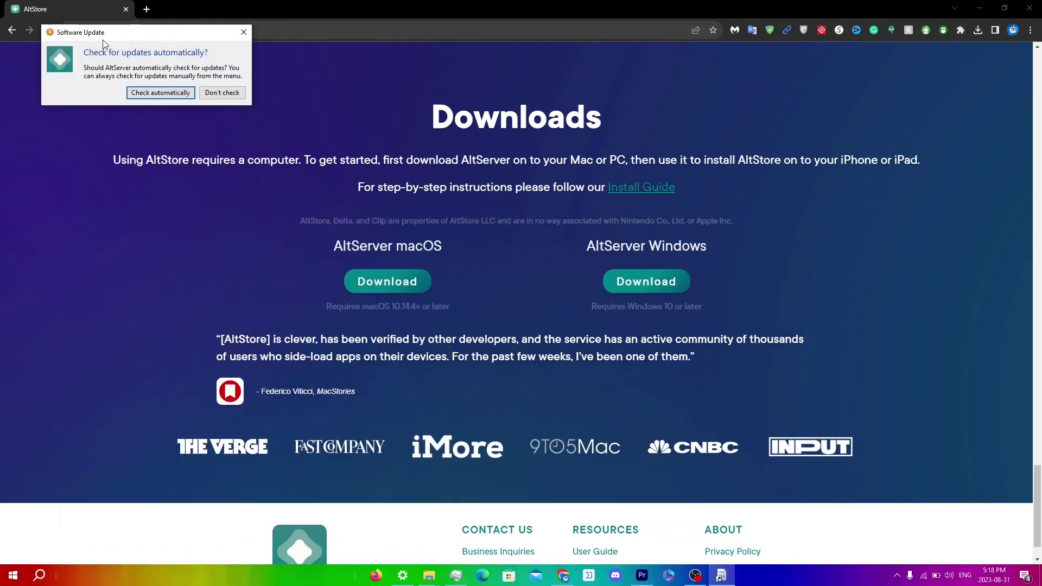
{"action": "left_click", "coordinate": [176, 94]}
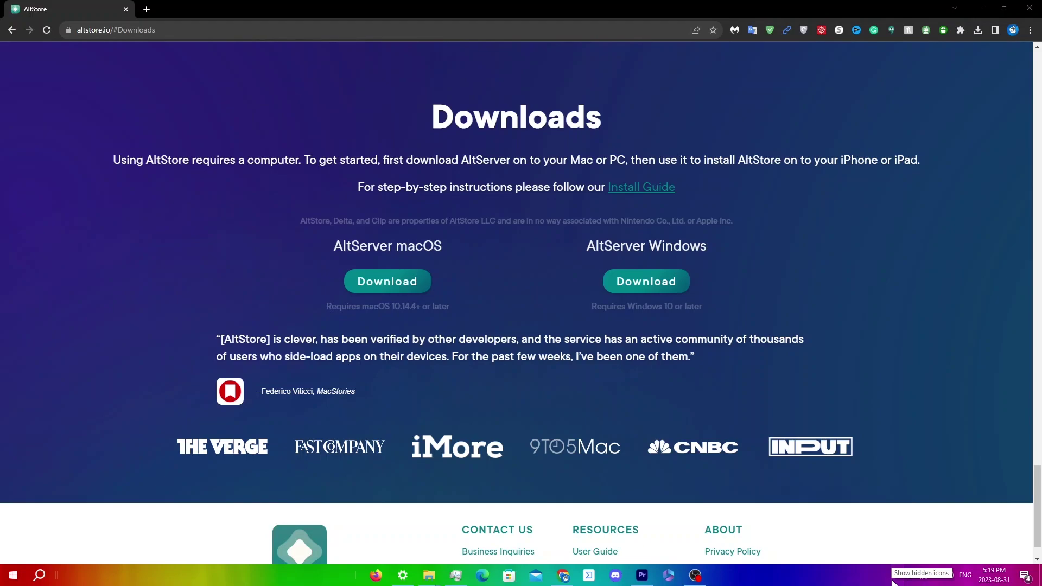
Close both AltServer instances running in the background.
{"action": "left_click", "coordinate": [896, 576]}
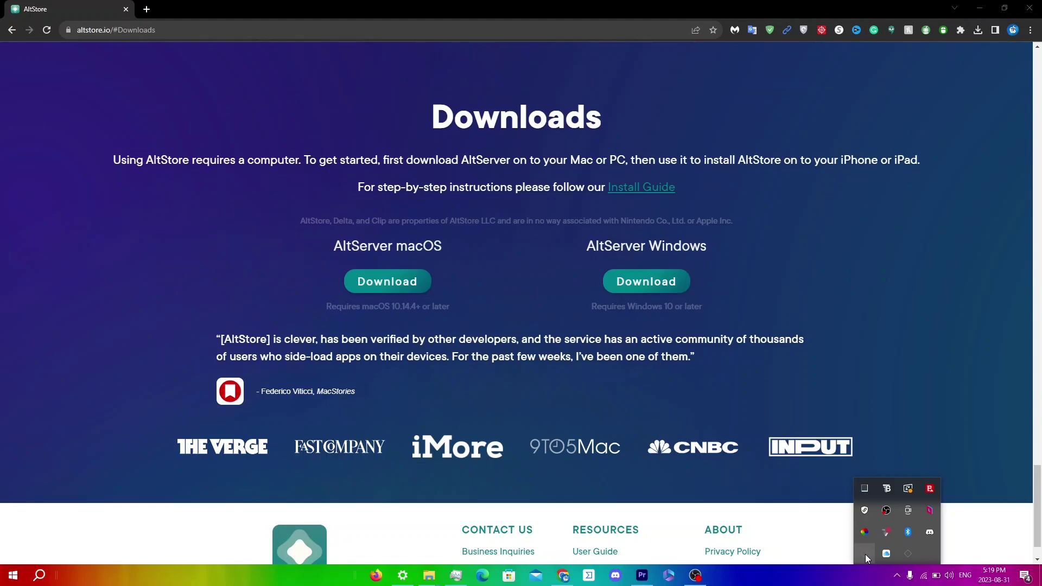
{"action": "left_click", "coordinate": [861, 552]}
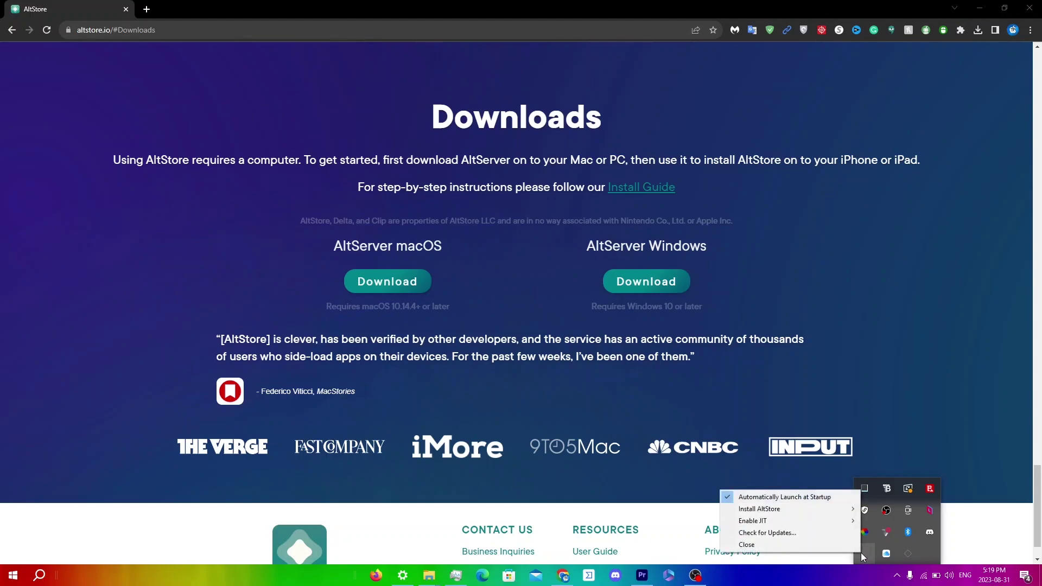
{"action": "left_click", "coordinate": [798, 545]}
{"action": "left_click", "coordinate": [897, 578]}
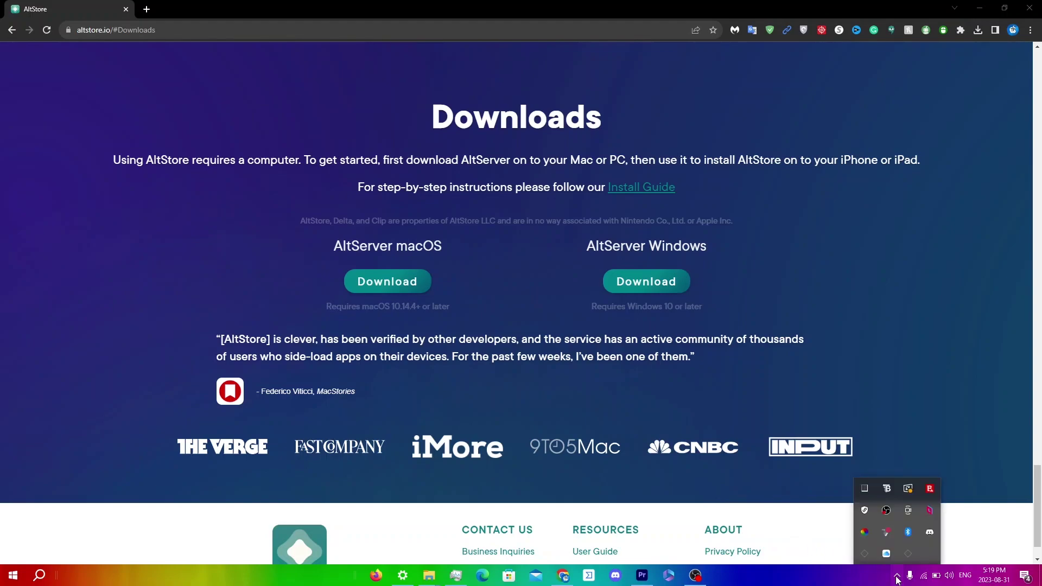
{"action": "left_click", "coordinate": [910, 547]}
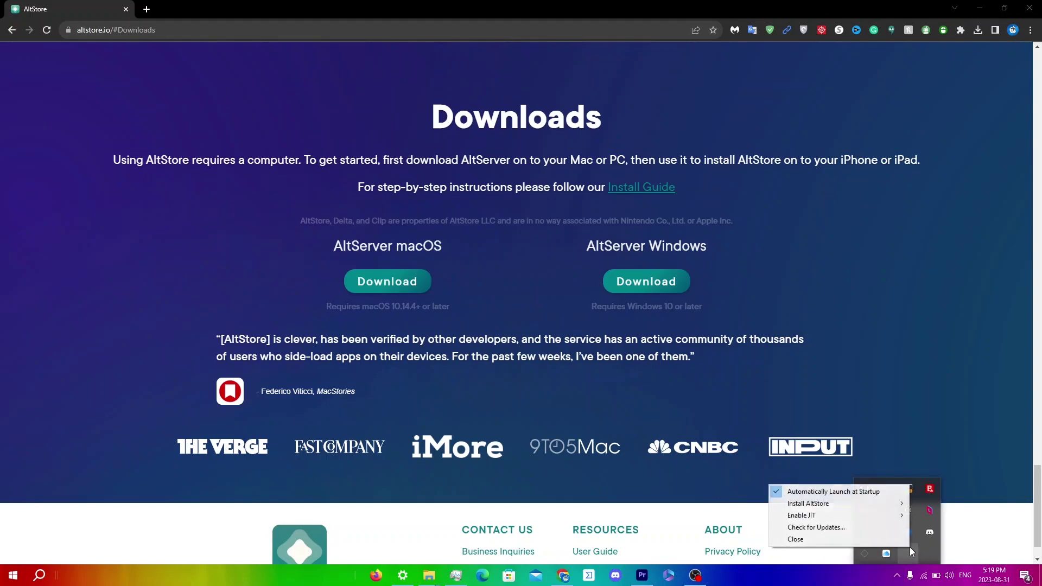
{"action": "left_click", "coordinate": [848, 540]}
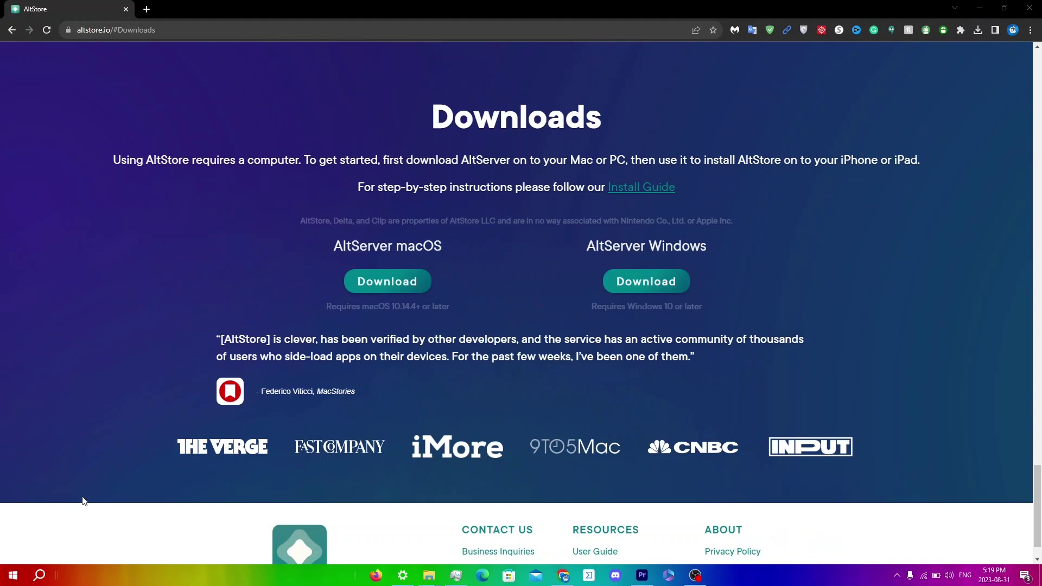
Find AltServer through Windows search and relaunch a single instance of it.
{"action": "left_click", "coordinate": [43, 578]}
{"action": "type", "text": "altserv"}
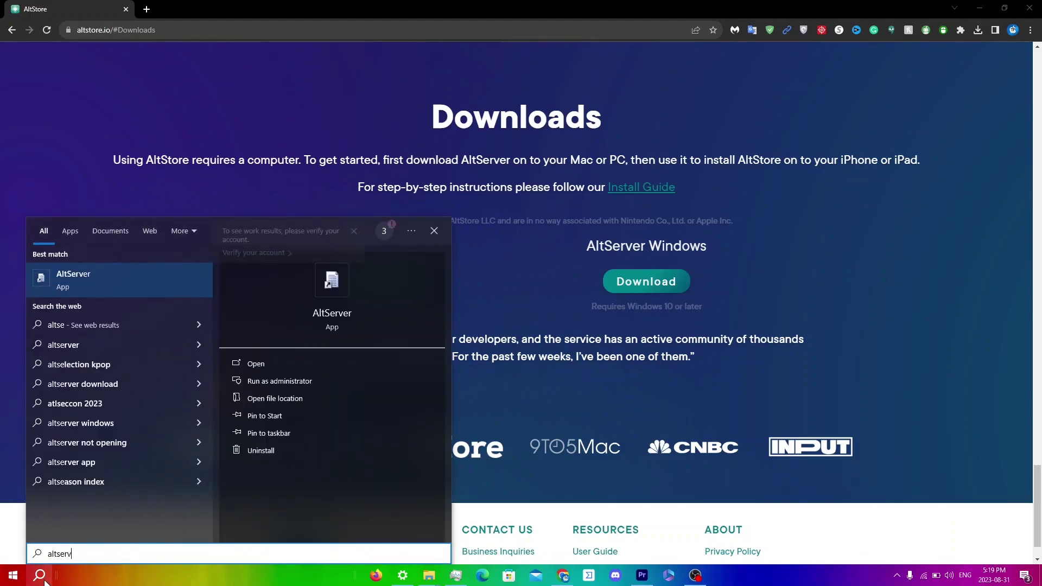
{"action": "key", "text": "Return"}
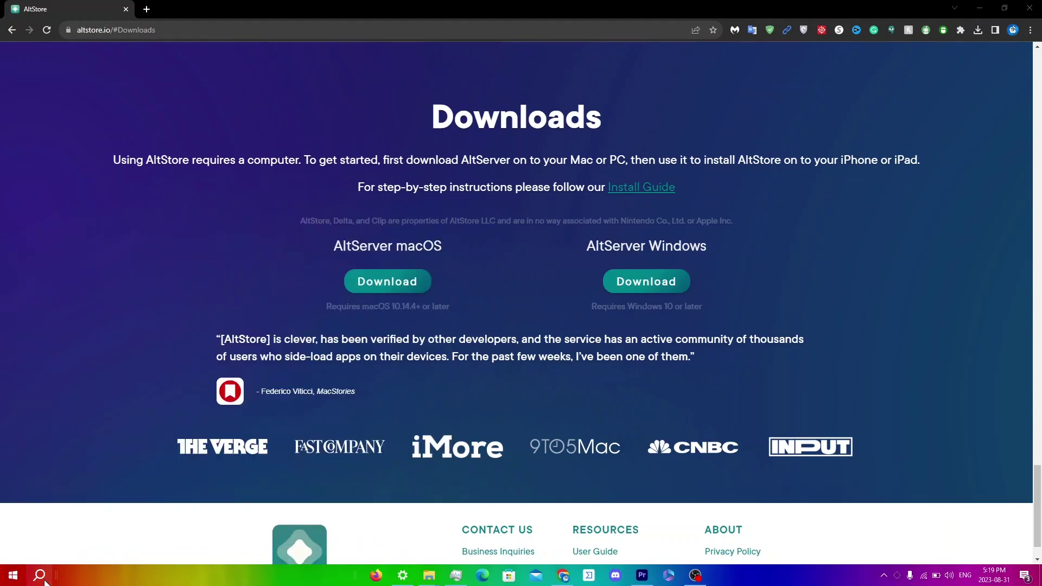
Start installing AltStore on the connected iPhone through AltServer.
{"action": "left_click", "coordinate": [884, 574]}
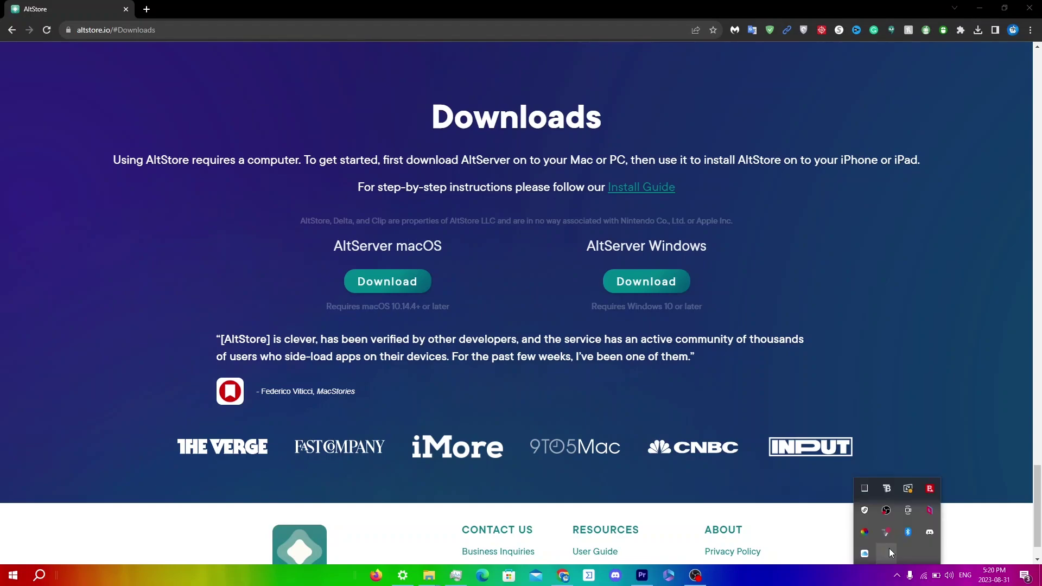
{"action": "left_click", "coordinate": [889, 549]}
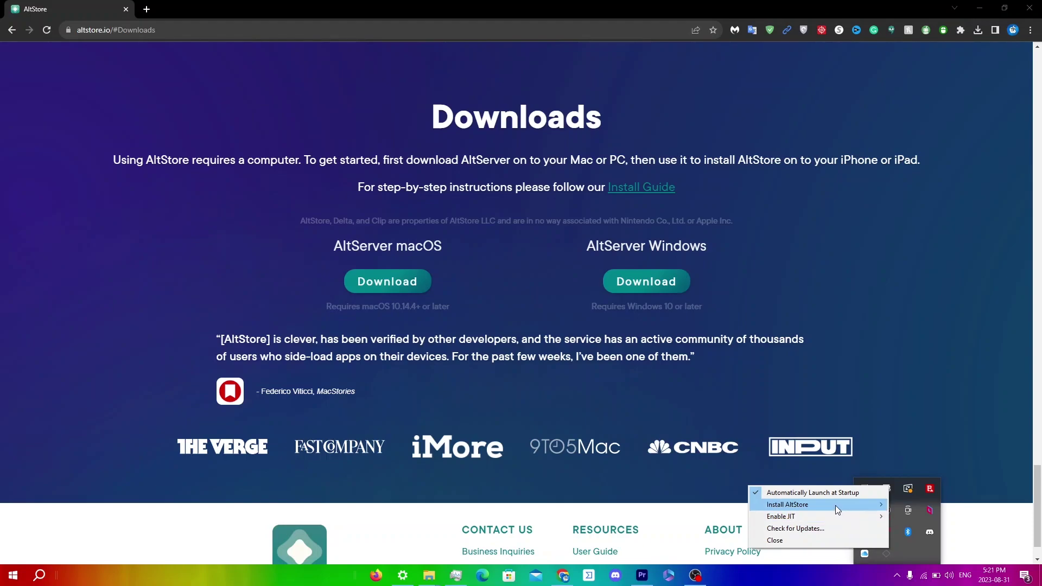
{"action": "mouse_move", "coordinate": [834, 504]}
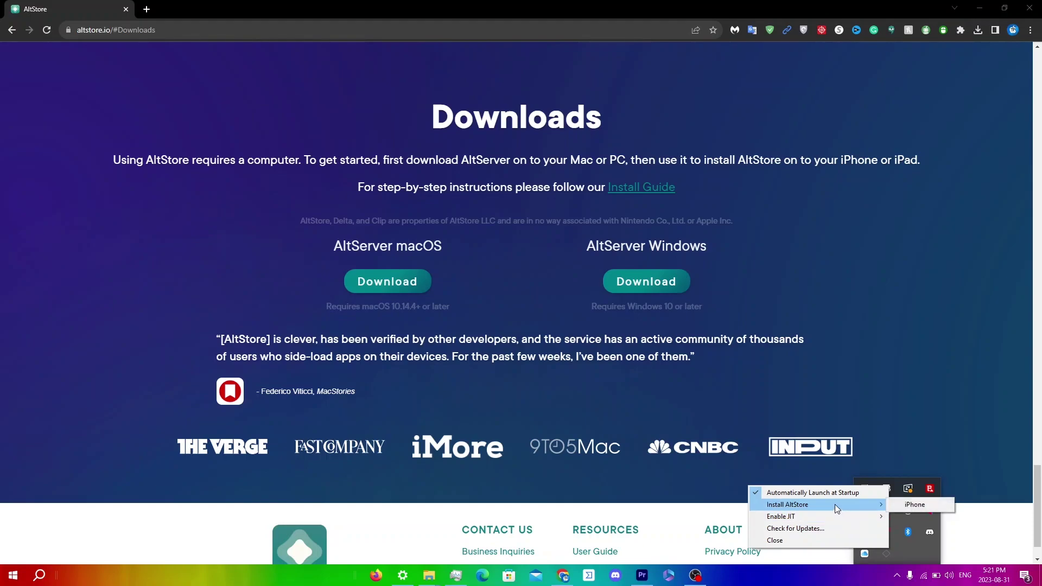
{"action": "left_click", "coordinate": [895, 504]}
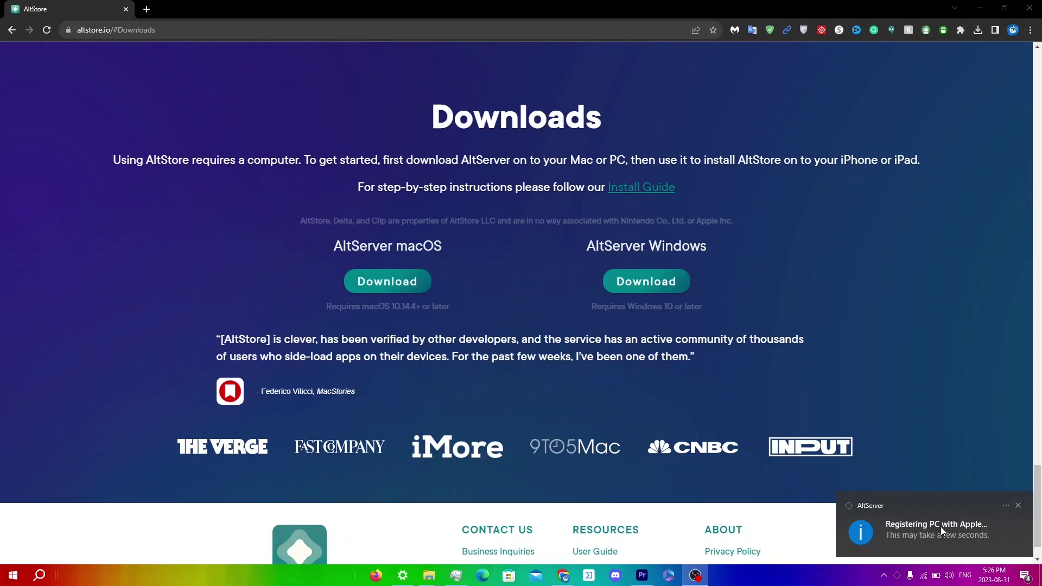
Open the iCloud sign-in window to view its Apple ID and password form, and close it without signing in.
{"action": "left_click", "coordinate": [883, 575]}
{"action": "left_click", "coordinate": [842, 582]}
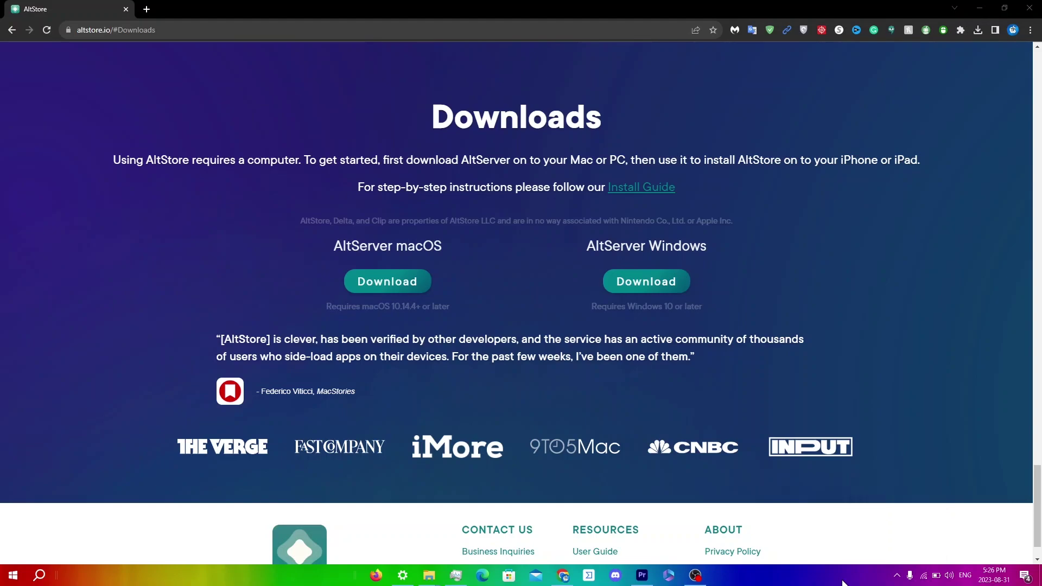
{"action": "left_click", "coordinate": [897, 575]}
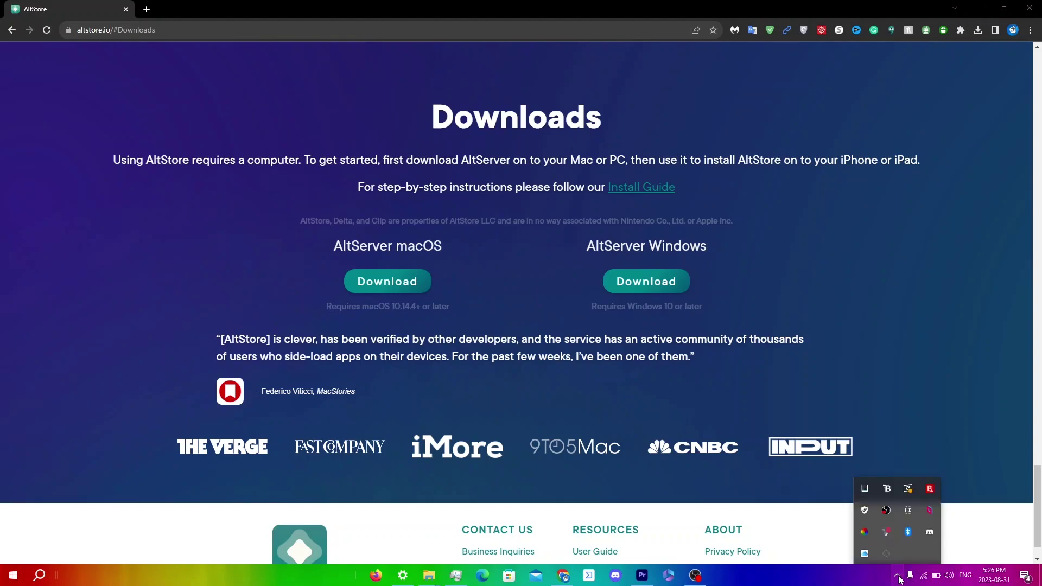
{"action": "left_click", "coordinate": [864, 554]}
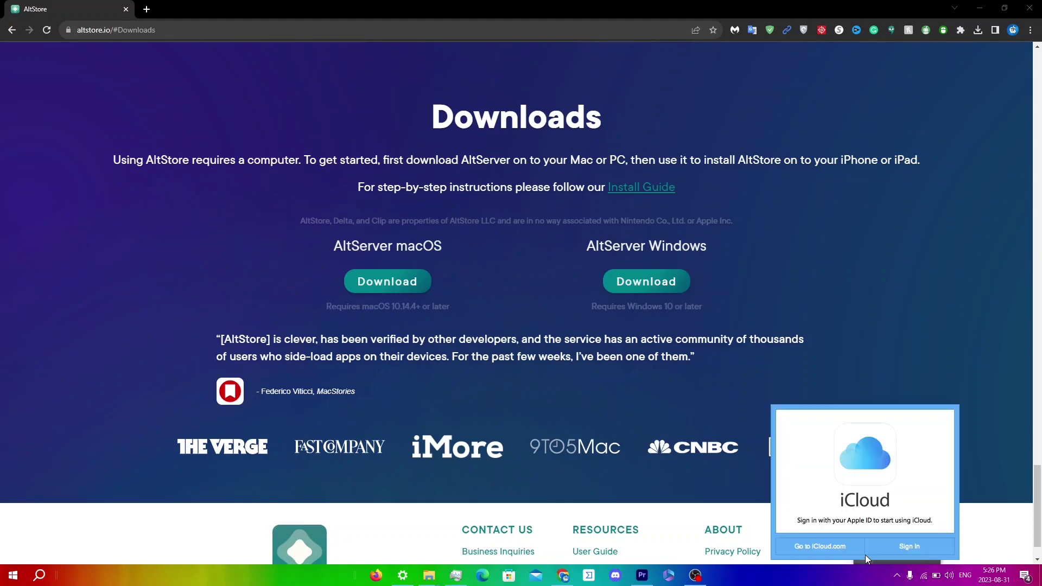
{"action": "left_click", "coordinate": [905, 546]}
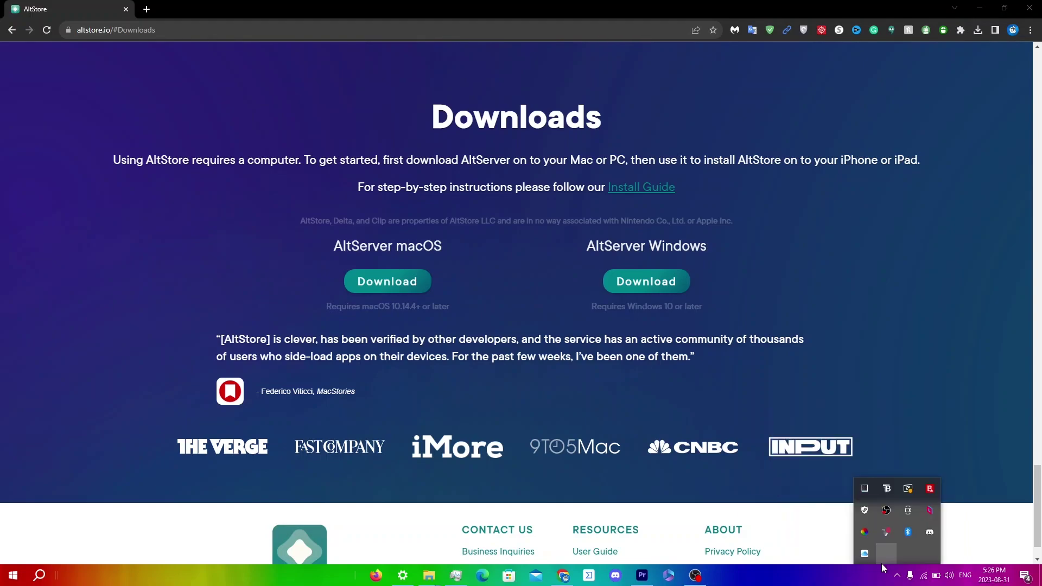
{"action": "left_click", "coordinate": [881, 563]}
{"action": "left_click", "coordinate": [906, 570]}
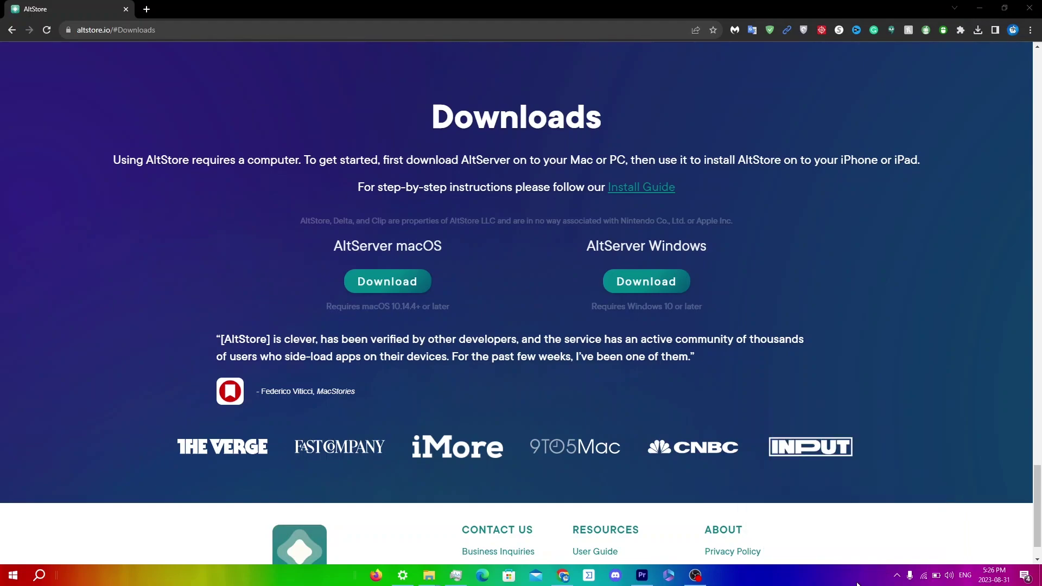
{"action": "left_click", "coordinate": [897, 574]}
{"action": "left_click", "coordinate": [868, 556]}
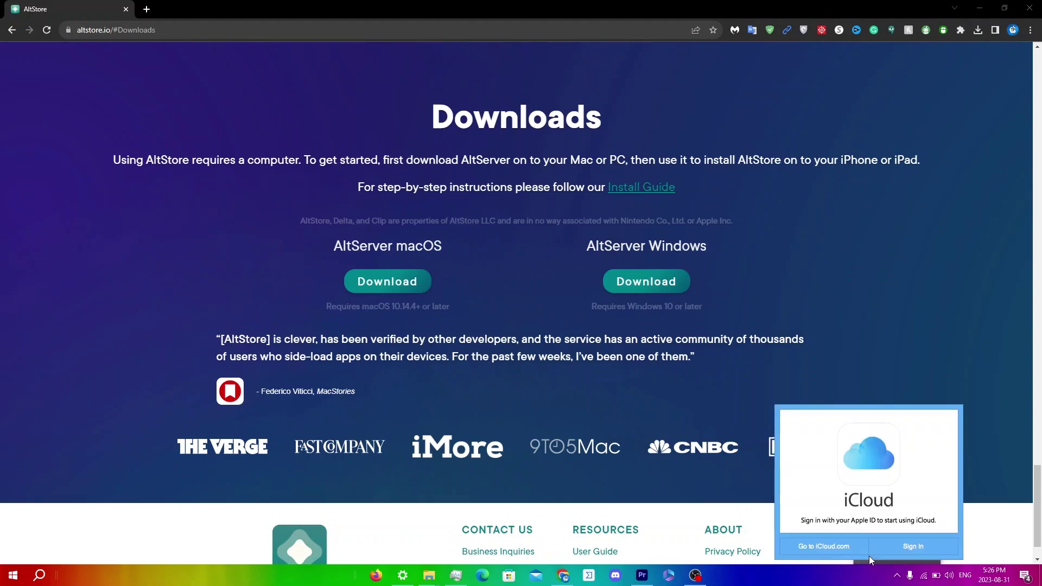
{"action": "left_click", "coordinate": [904, 544]}
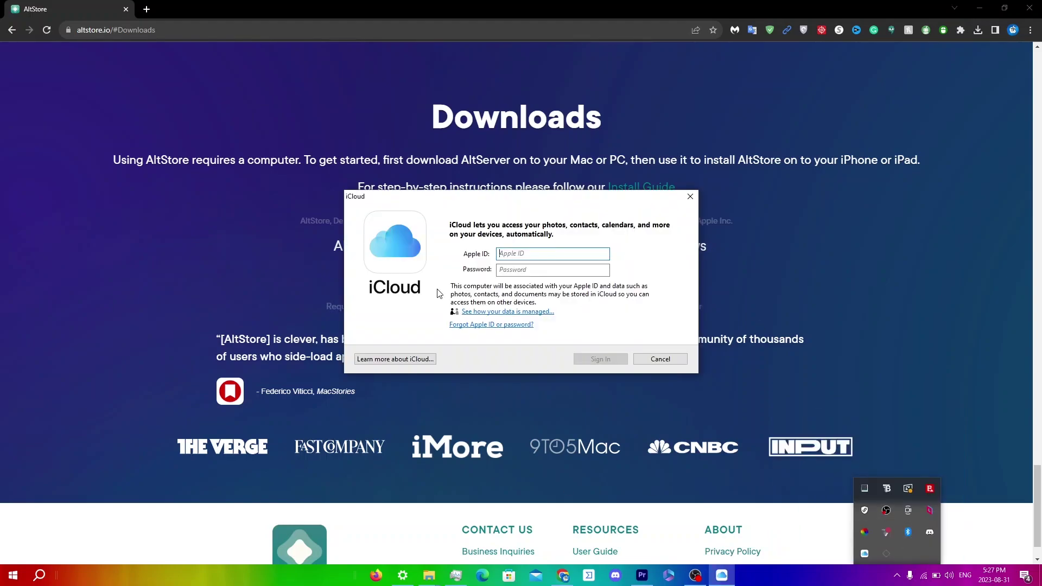
{"action": "key", "text": "Escape"}
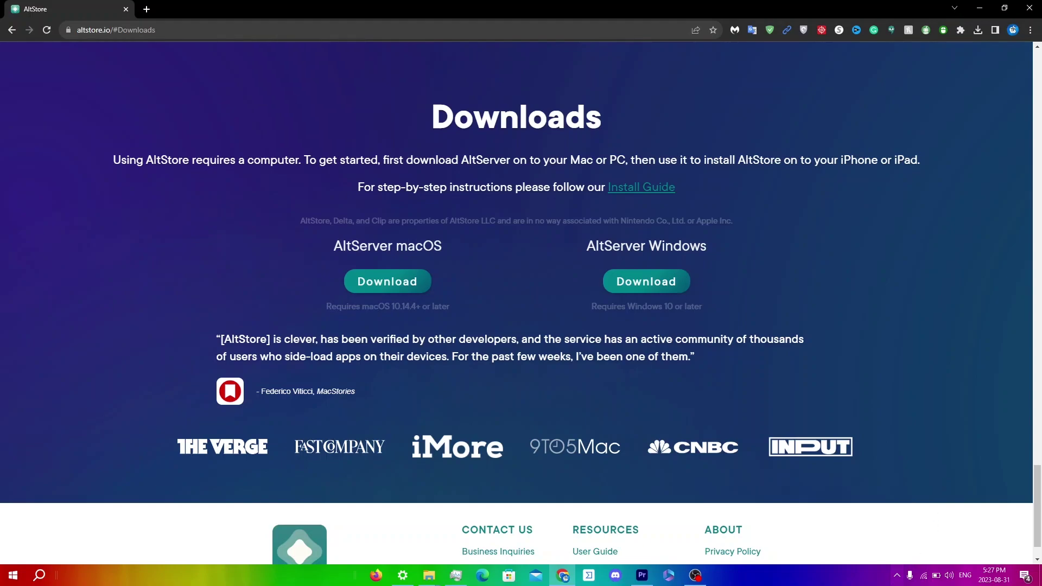
Request the AltStore installation on the iPhone again from AltServer to bring up the Apple ID and password prompt.
{"action": "left_click", "coordinate": [896, 575]}
{"action": "left_click", "coordinate": [890, 561]}
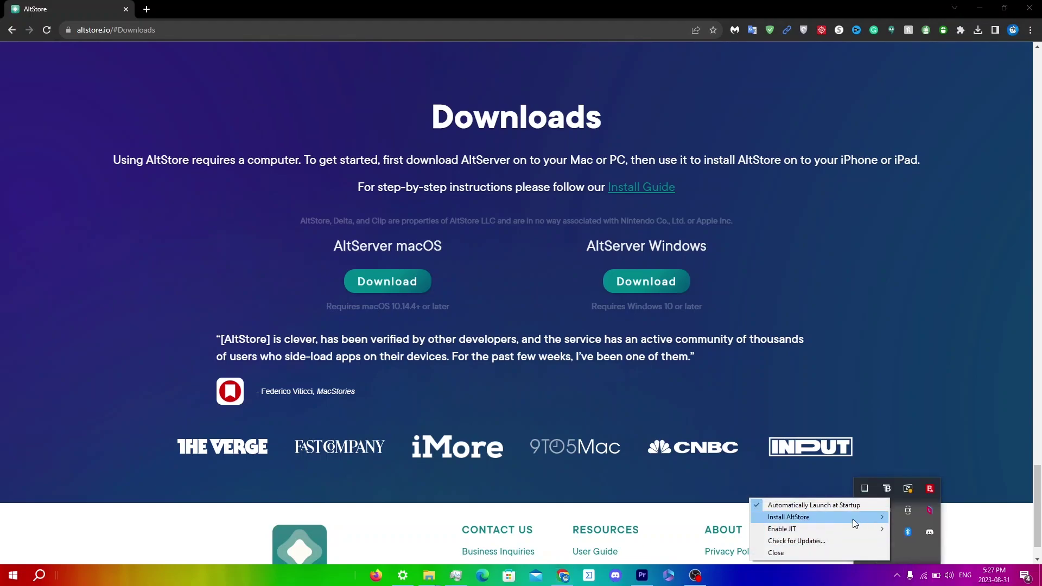
{"action": "mouse_move", "coordinate": [845, 515]}
{"action": "left_click", "coordinate": [915, 516]}
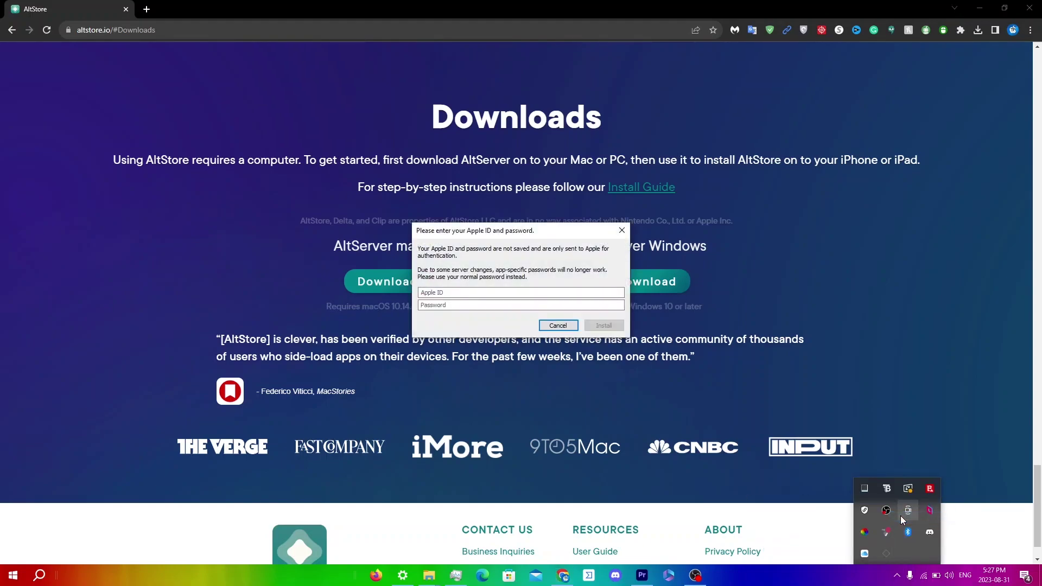
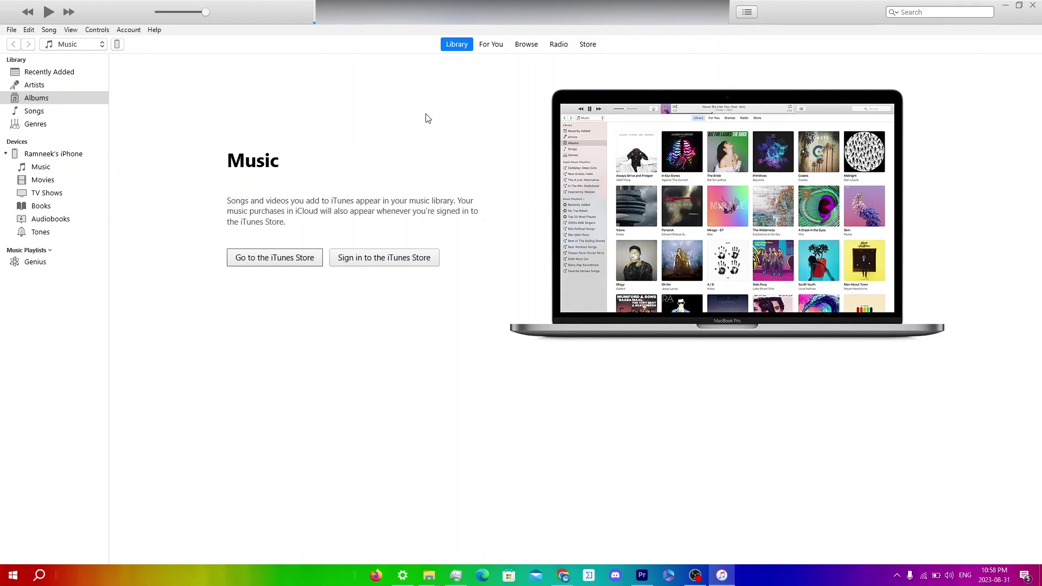
In iTunes, open the connected iPhone's summary, make sure Sync with this iPhone over Wi-Fi is enabled, and finish the device settings.
{"action": "left_click", "coordinate": [116, 44]}
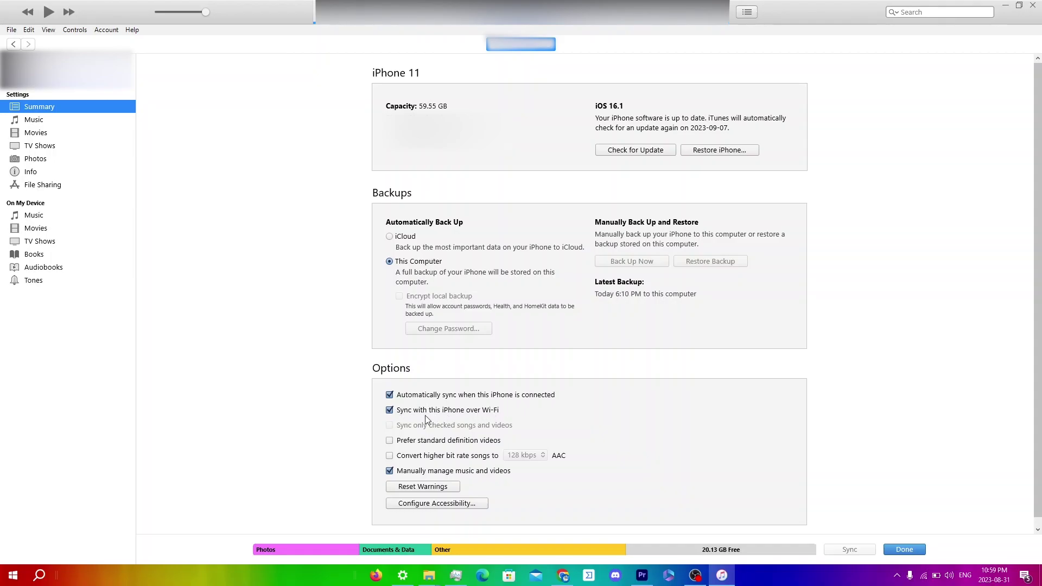
{"action": "left_click", "coordinate": [389, 411]}
{"action": "left_click", "coordinate": [390, 411]}
{"action": "left_click", "coordinate": [904, 549]}
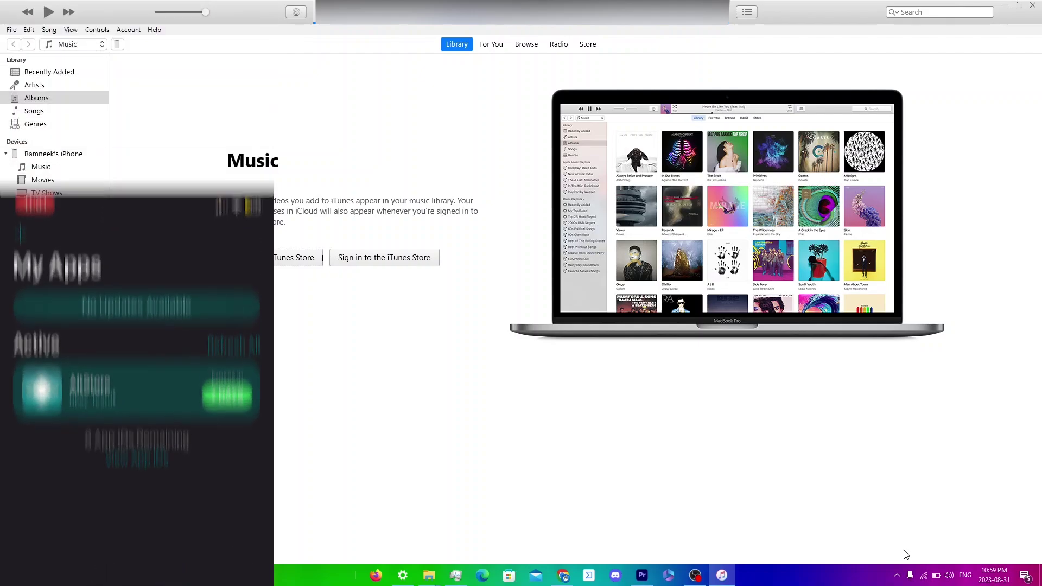
Switch AltServer's Automatically Launch at Startup option off and back on.
{"action": "left_click", "coordinate": [897, 576]}
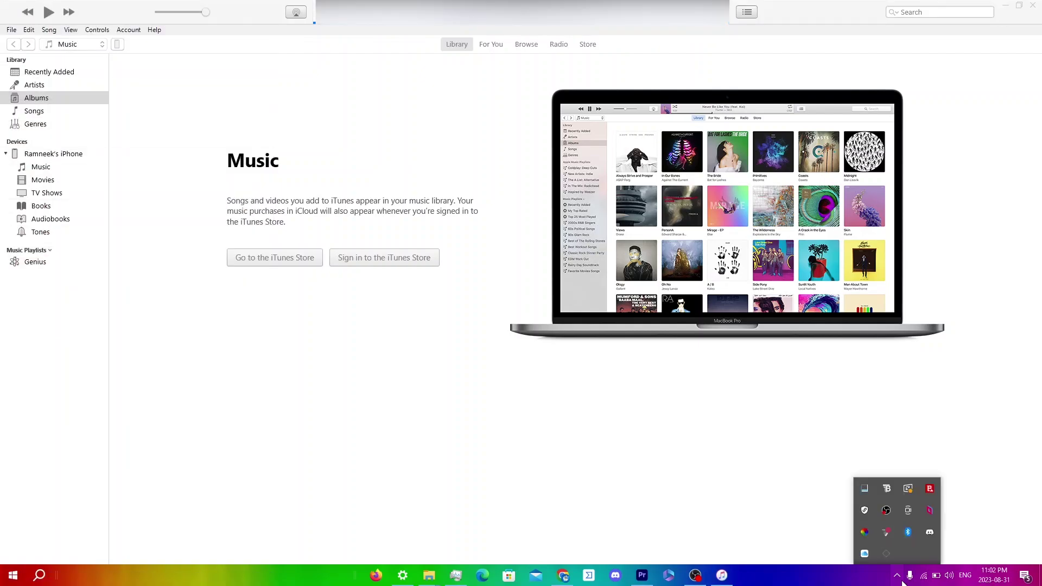
{"action": "left_click", "coordinate": [884, 555]}
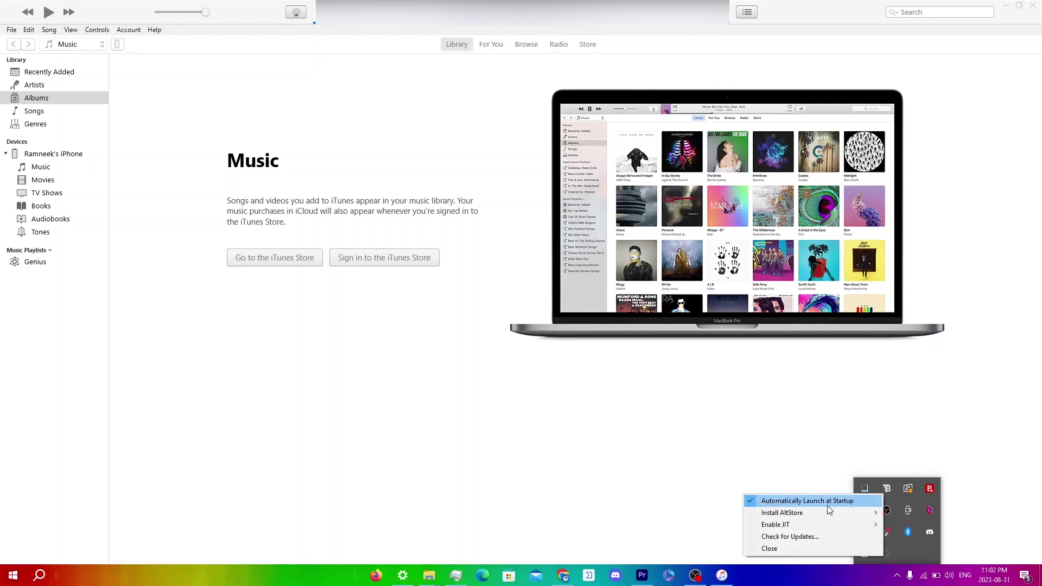
{"action": "left_click", "coordinate": [757, 500]}
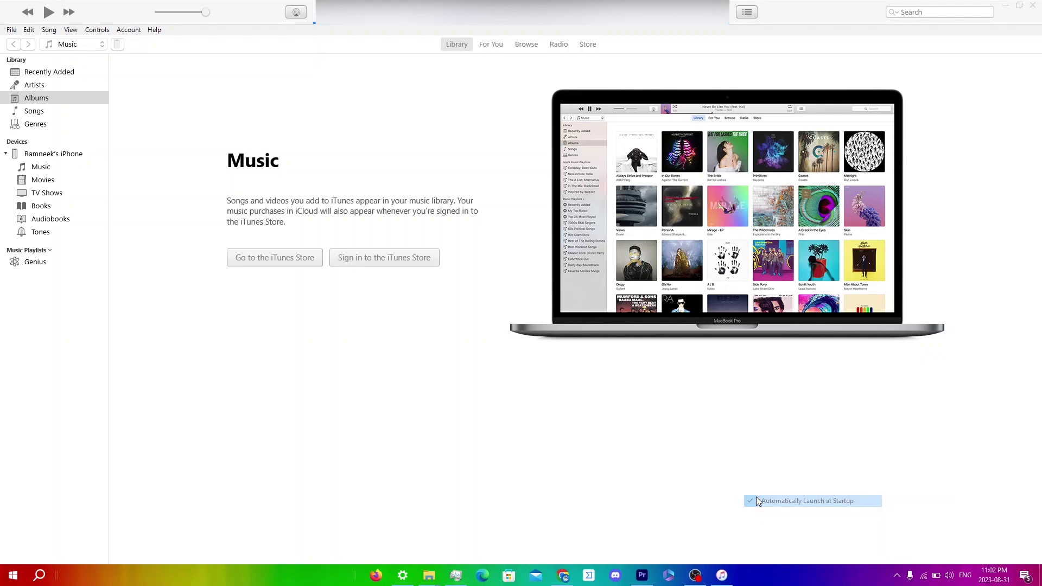
{"action": "left_click", "coordinate": [897, 576]}
{"action": "left_click", "coordinate": [891, 557]}
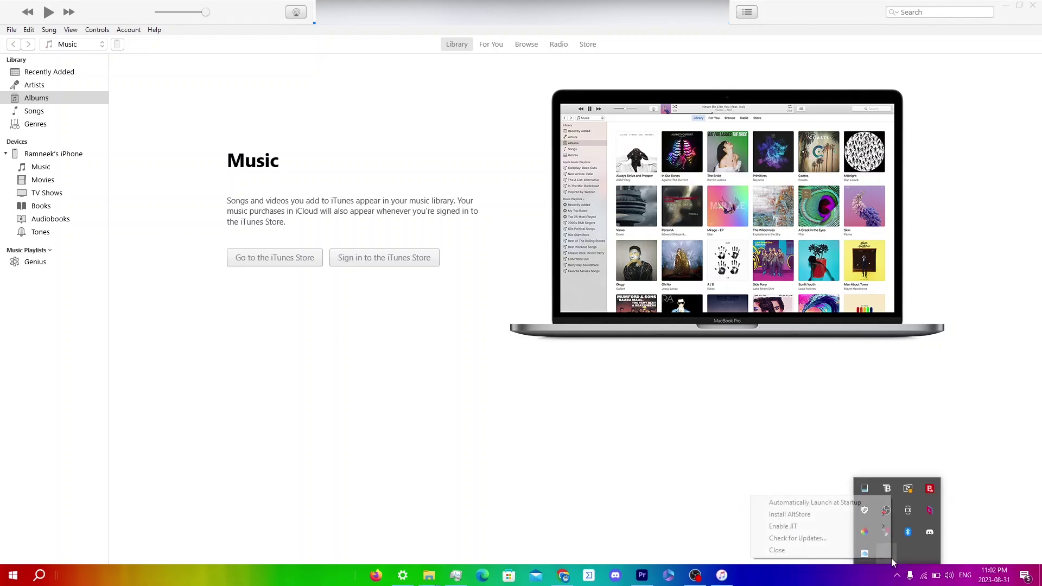
{"action": "left_click", "coordinate": [844, 503]}
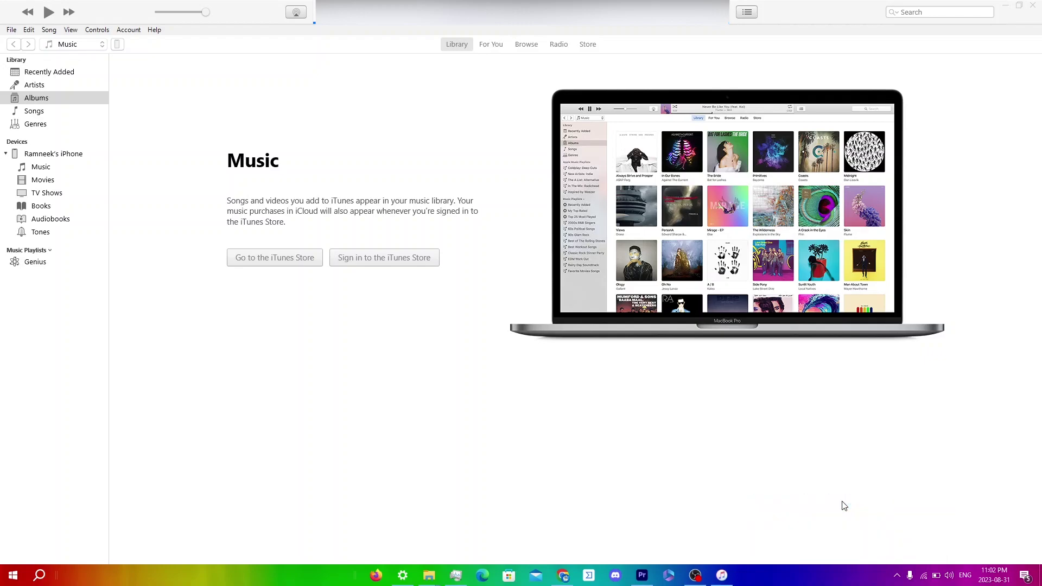